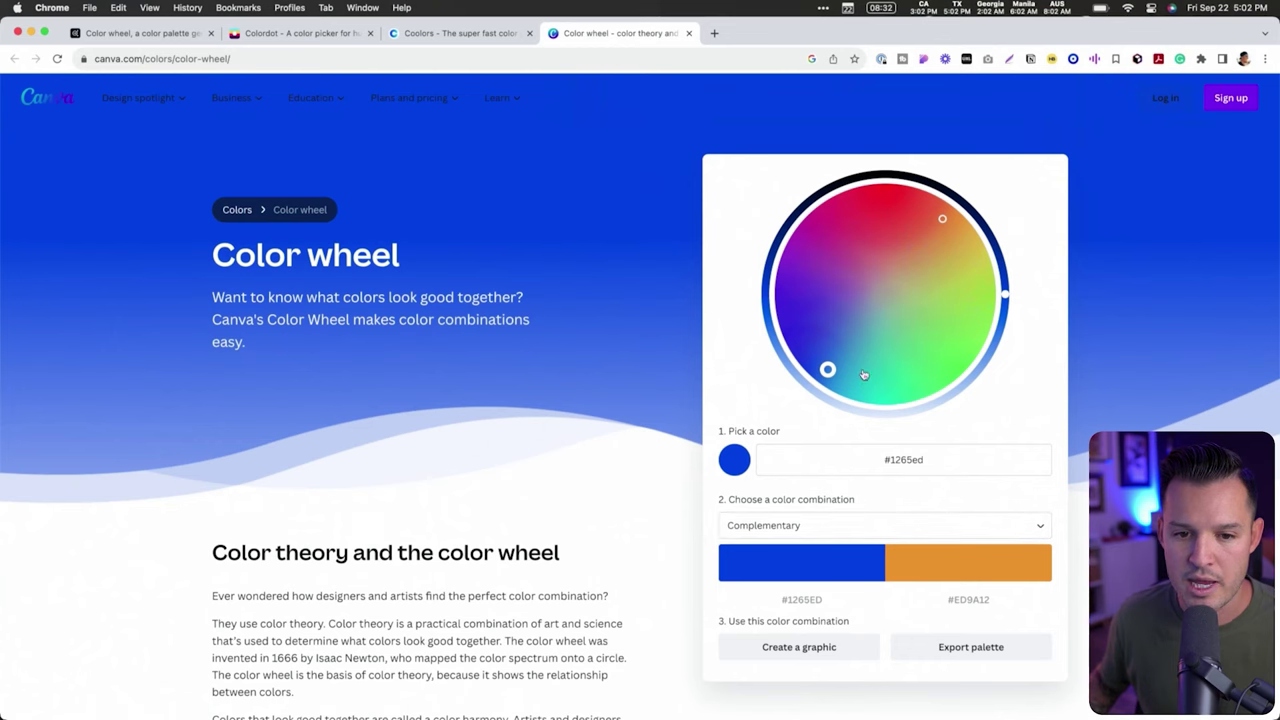
# Step: Pick the deep blue #0D3DF2 on the wheel, giving complementary yellow #F2C20D
pyautogui.moveTo(828, 371); pyautogui.dragTo(769, 337)
pyautogui.scroll(-1, 781, 318)
pyautogui.scroll(1, 781, 318)
pyautogui.moveTo(1006, 290); pyautogui.dragTo(1006, 258)
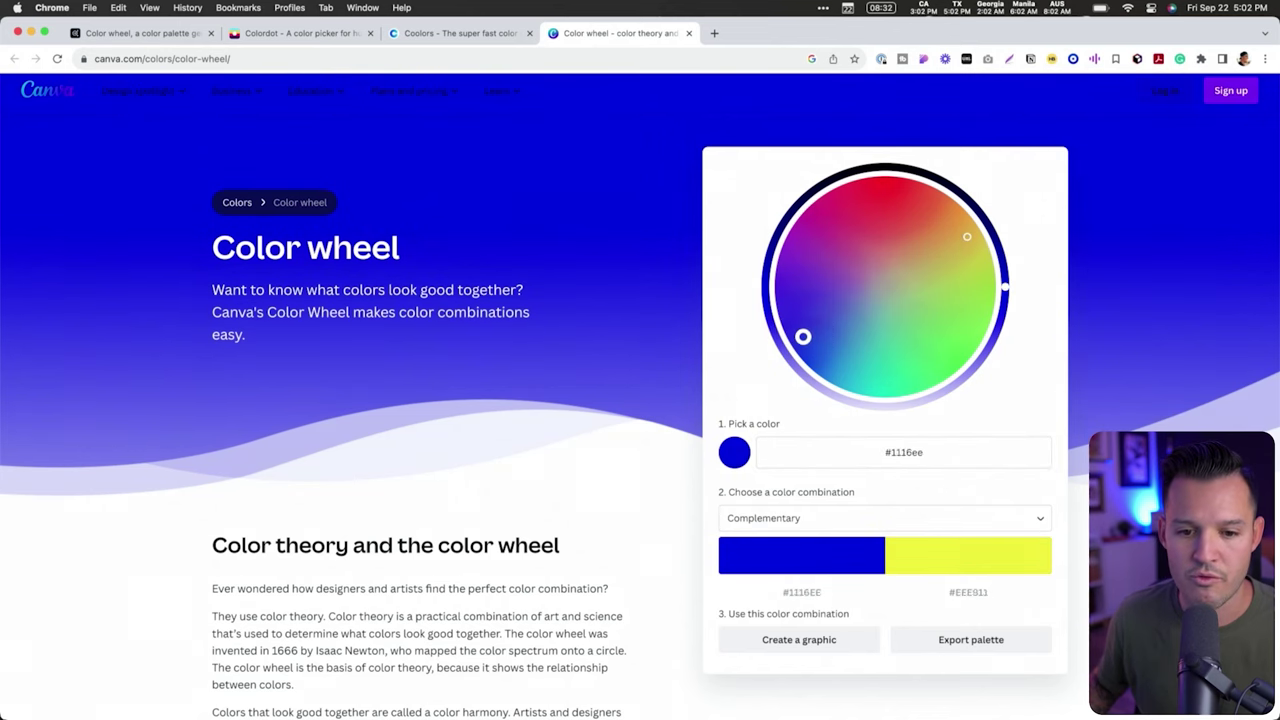
pyautogui.moveTo(800, 326); pyautogui.dragTo(811, 356)
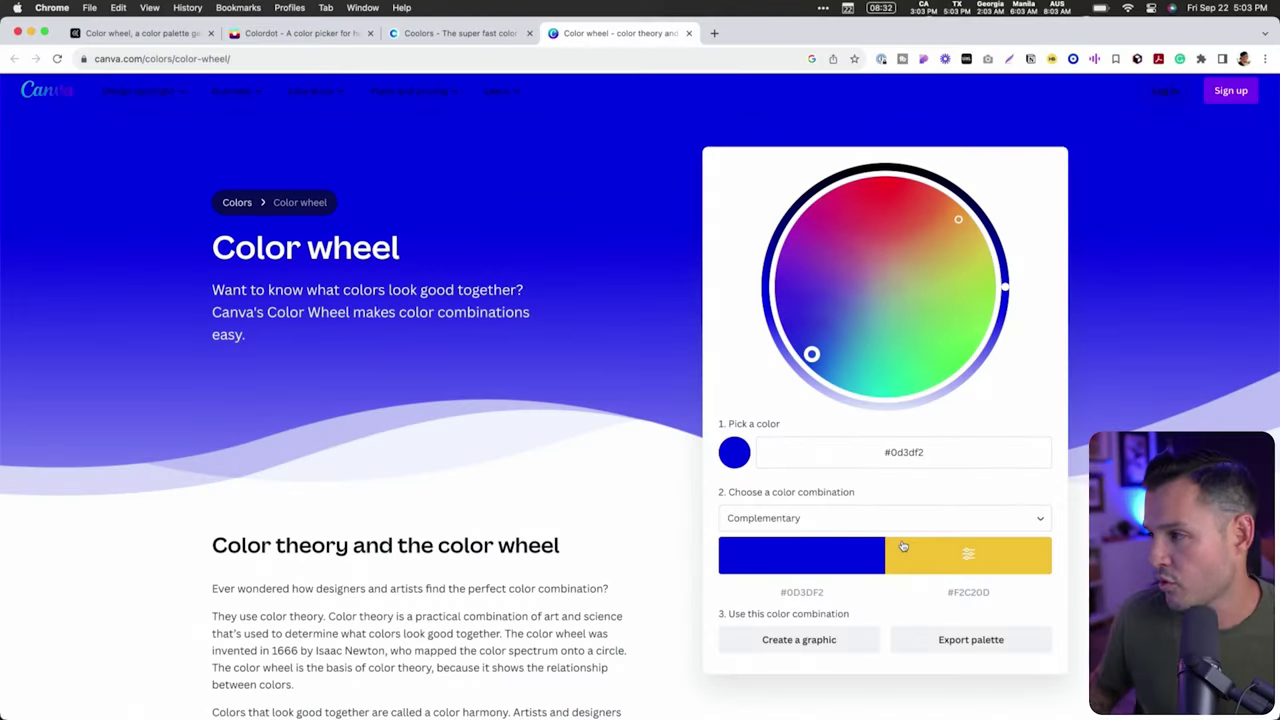
# Step: Preview the Monochromatic and then Analogous combinations, moving the base to a purer blue
pyautogui.click(811, 522)
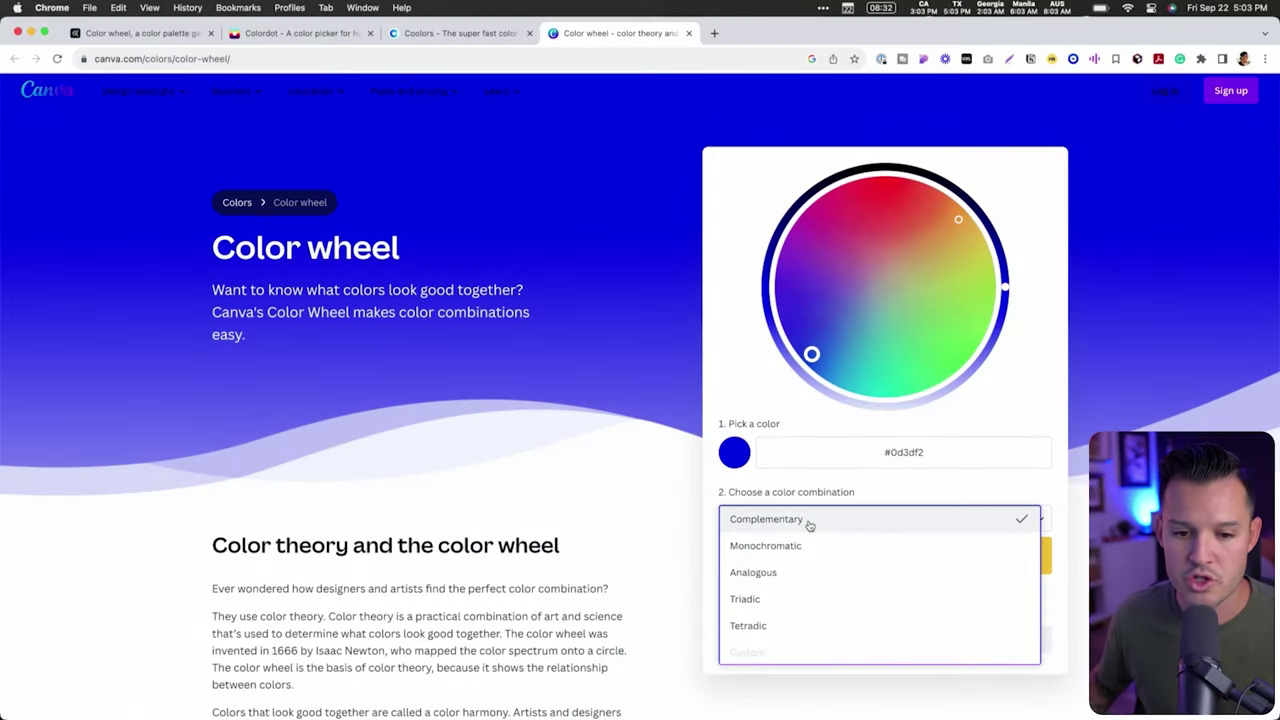
pyautogui.click(806, 545)
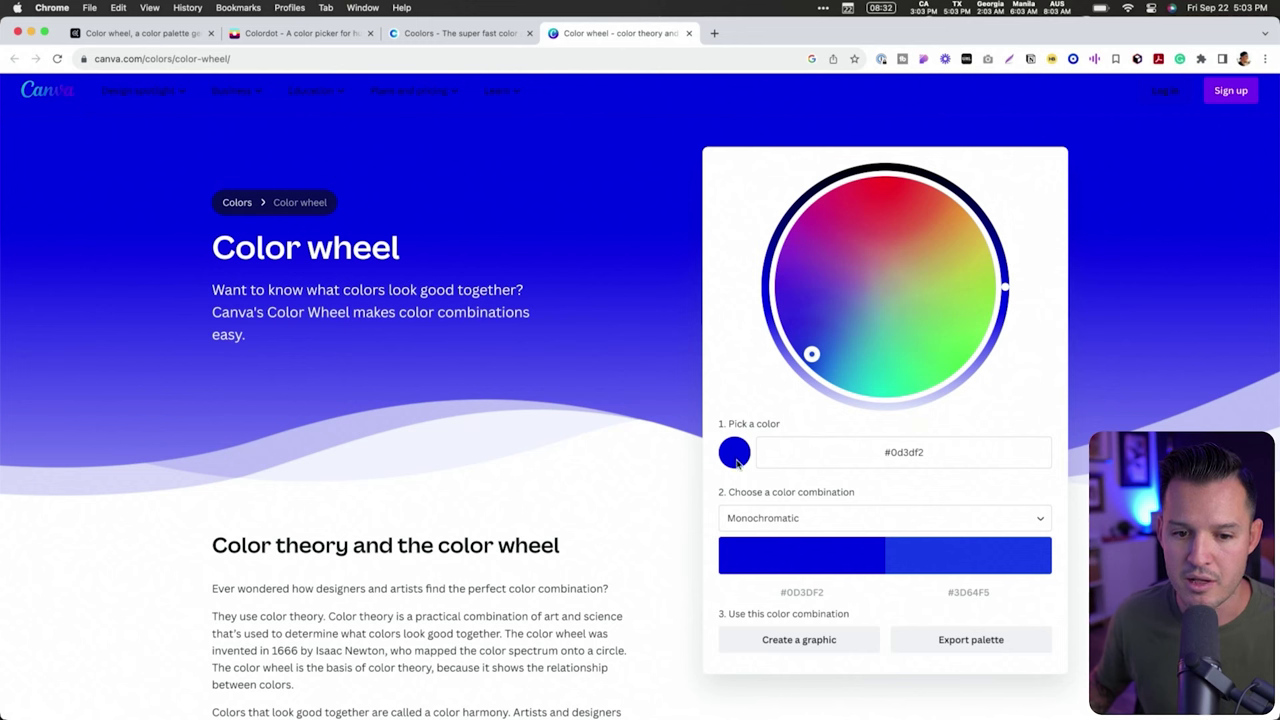
pyautogui.moveTo(982, 571)
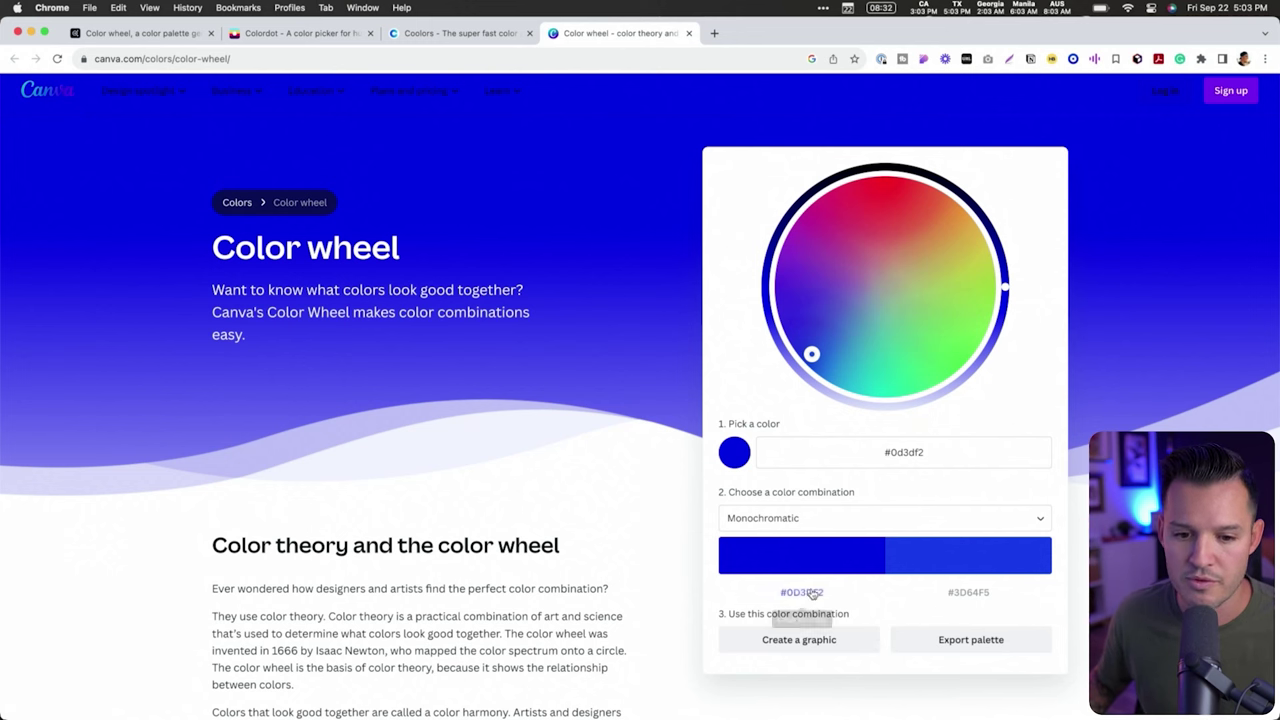
pyautogui.click(790, 520)
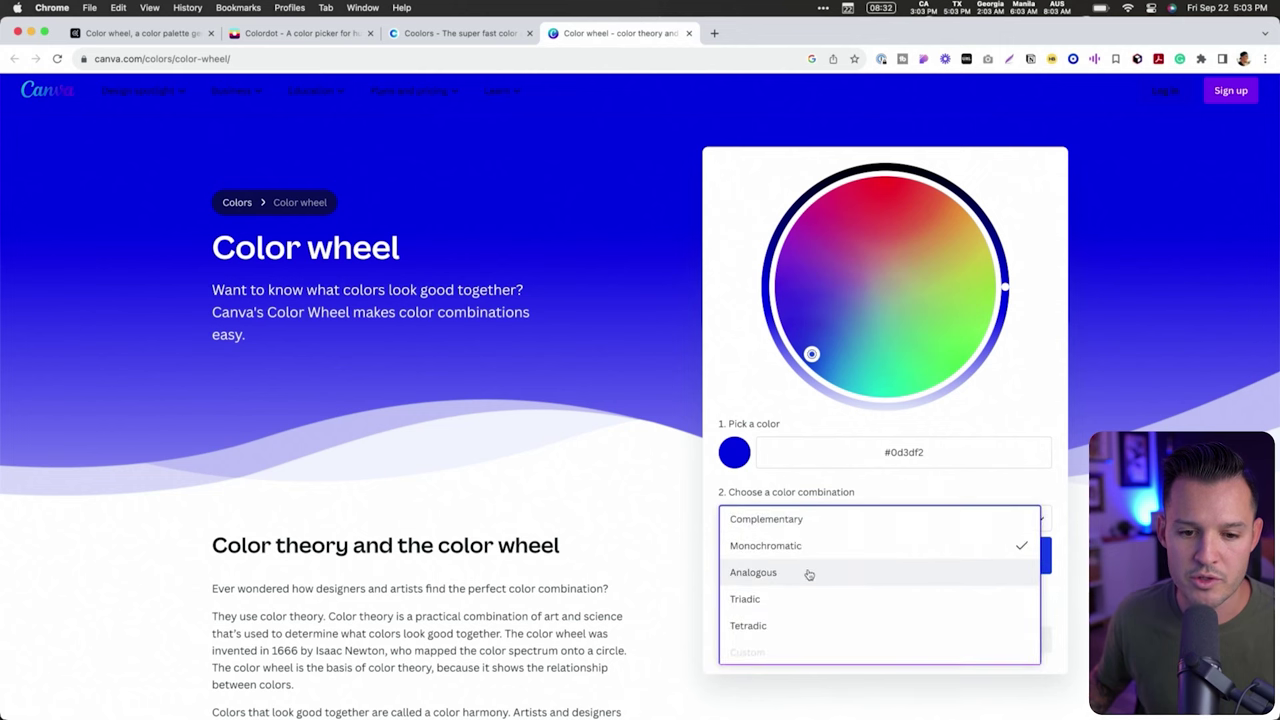
pyautogui.click(811, 583)
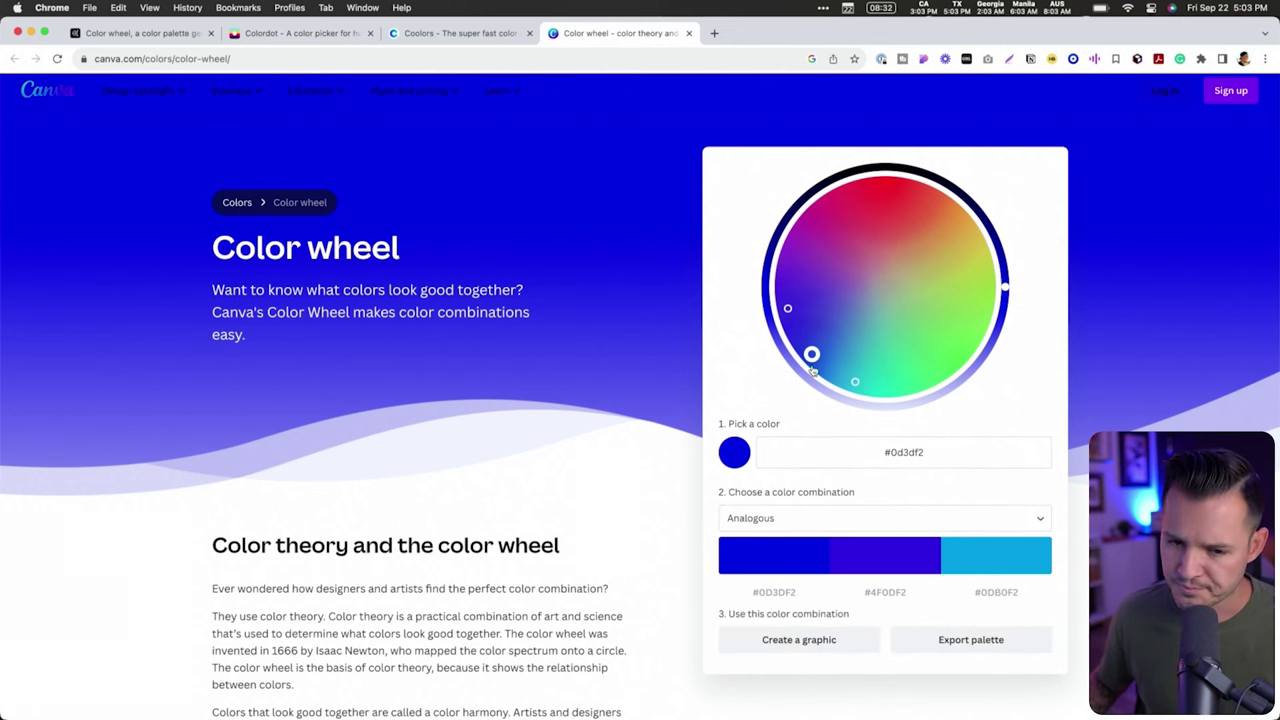
pyautogui.moveTo(813, 370)
pyautogui.mouseDown()
pyautogui.moveTo(790, 300)
pyautogui.moveTo(840, 370)
pyautogui.moveTo(790, 344)
pyautogui.moveTo(826, 374)
pyautogui.moveTo(798, 355)
pyautogui.mouseUp()
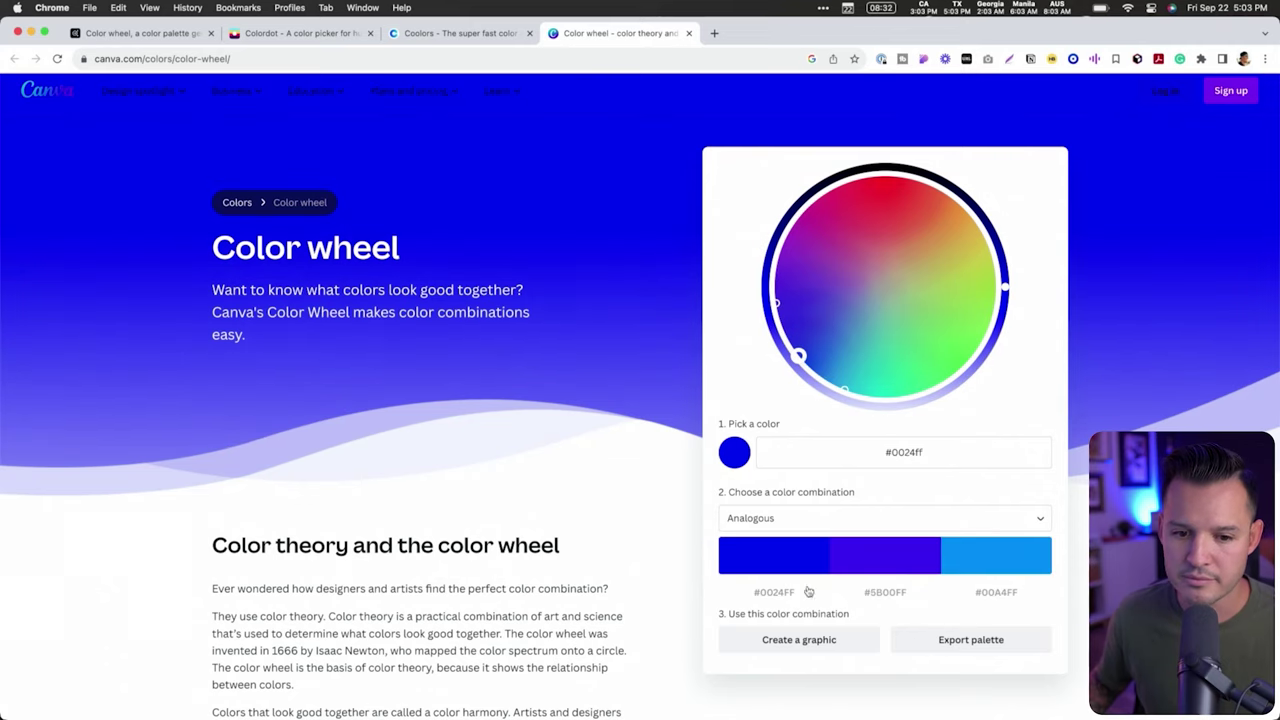
# Step: Set a Triadic combination of #2550DA, #DA2550 and #50DA25, then show the Figma colour-schemes slide
pyautogui.click(763, 528)
pyautogui.click(768, 600)
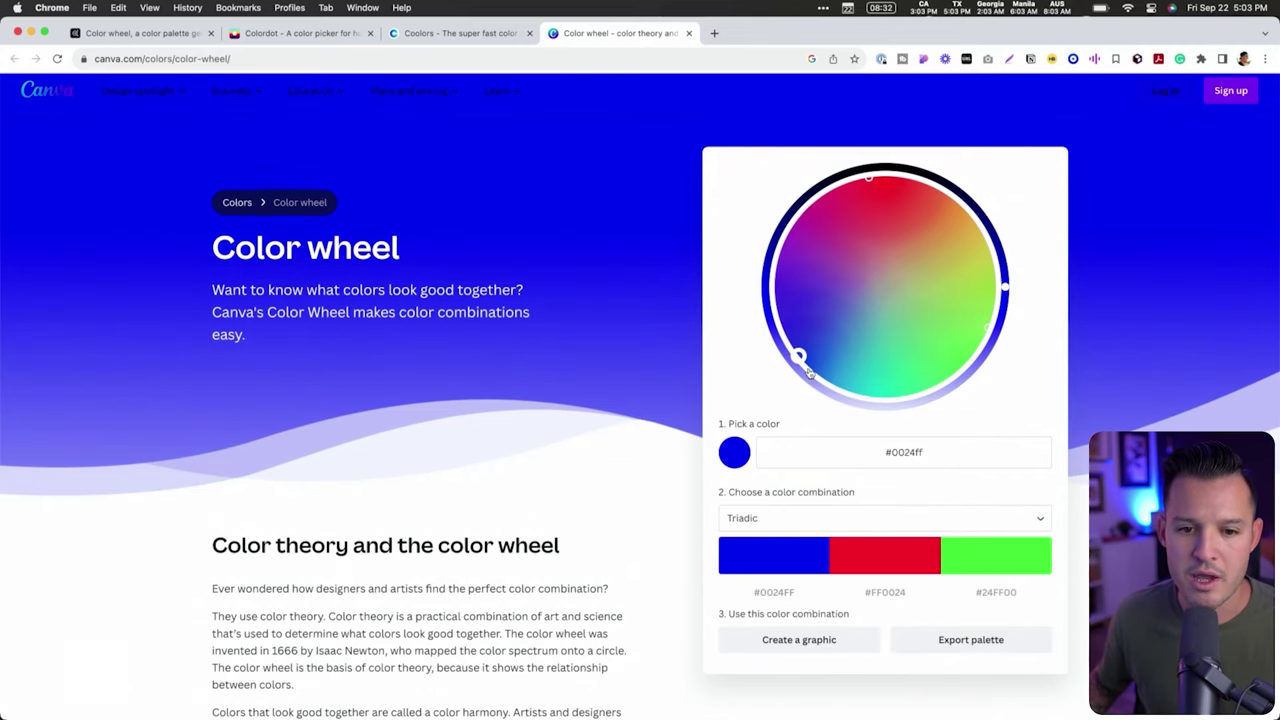
pyautogui.moveTo(805, 347); pyautogui.dragTo(823, 335)
pyautogui.scroll(-1, 640, 396)
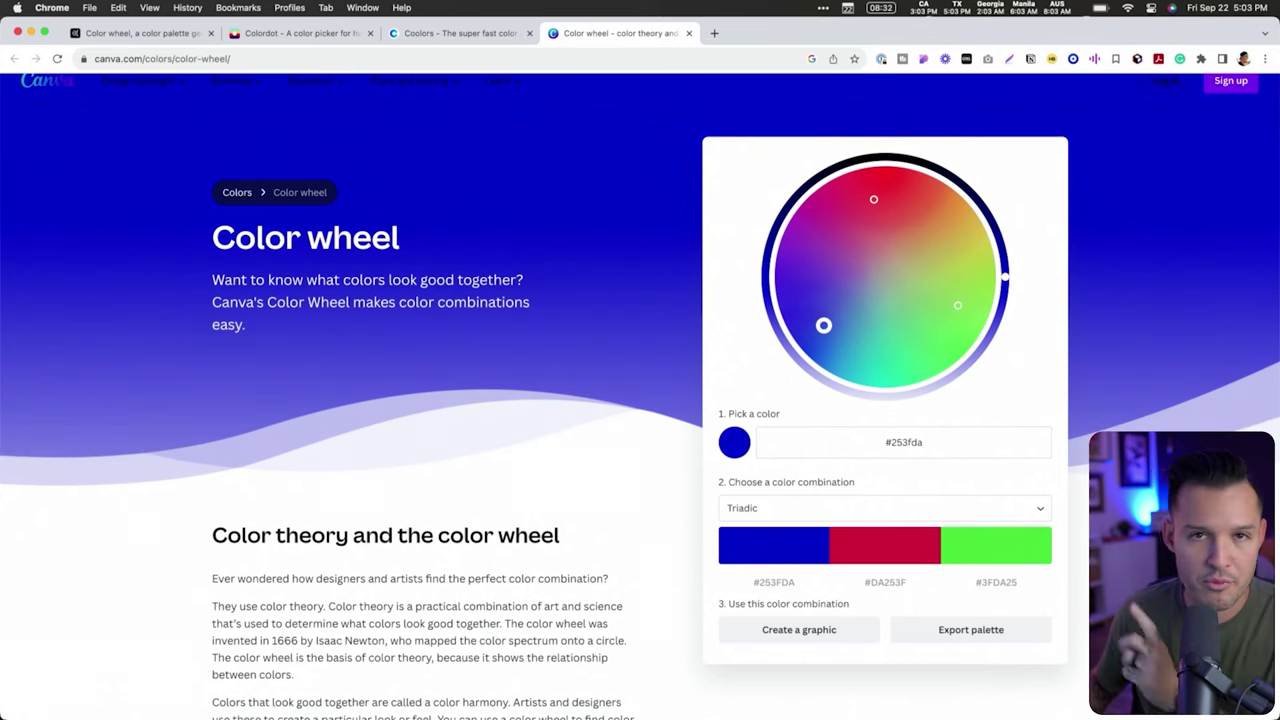
pyautogui.moveTo(823, 325)
pyautogui.mouseDown()
pyautogui.moveTo(800, 291)
pyautogui.moveTo(807, 263)
pyautogui.moveTo(797, 331)
pyautogui.moveTo(826, 317)
pyautogui.moveTo(802, 275)
pyautogui.moveTo(783, 306)
pyautogui.moveTo(814, 360)
pyautogui.moveTo(836, 336)
pyautogui.moveTo(811, 269)
pyautogui.moveTo(829, 330)
pyautogui.mouseUp()
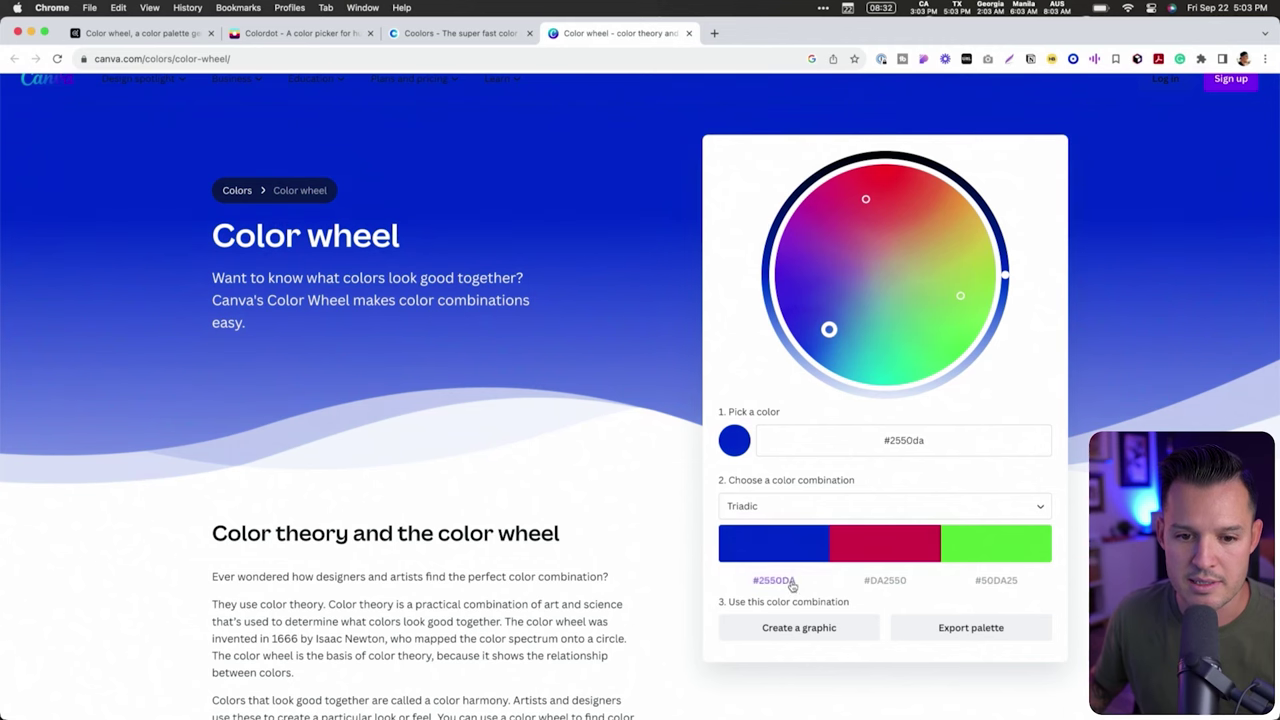
pyautogui.click(790, 506)
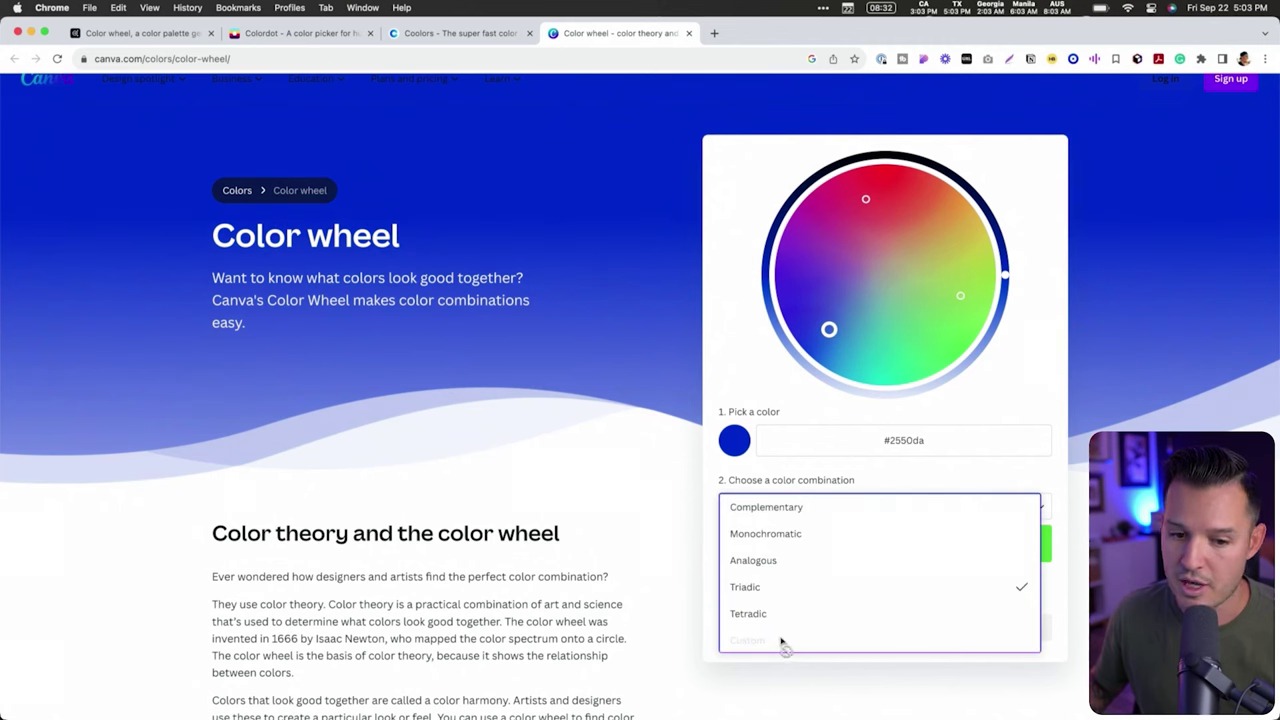
pyautogui.click(903, 480)
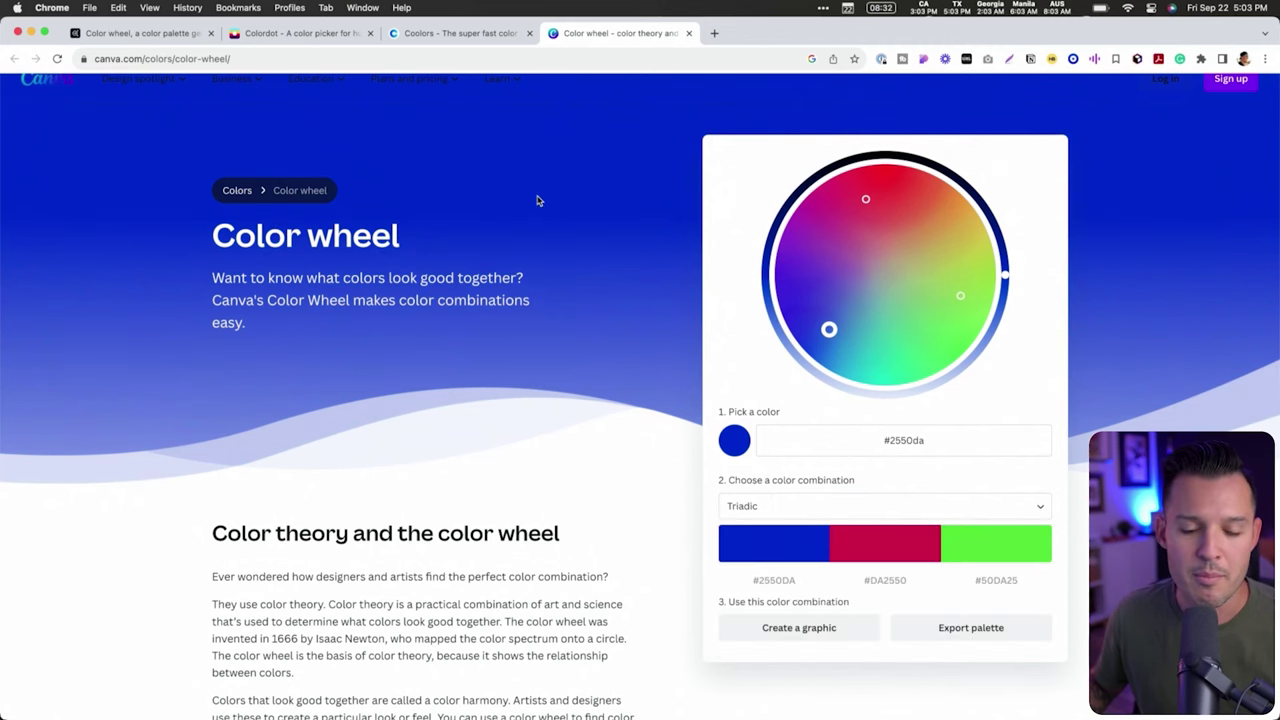
pyautogui.hotkey('ctrl', 'Right')
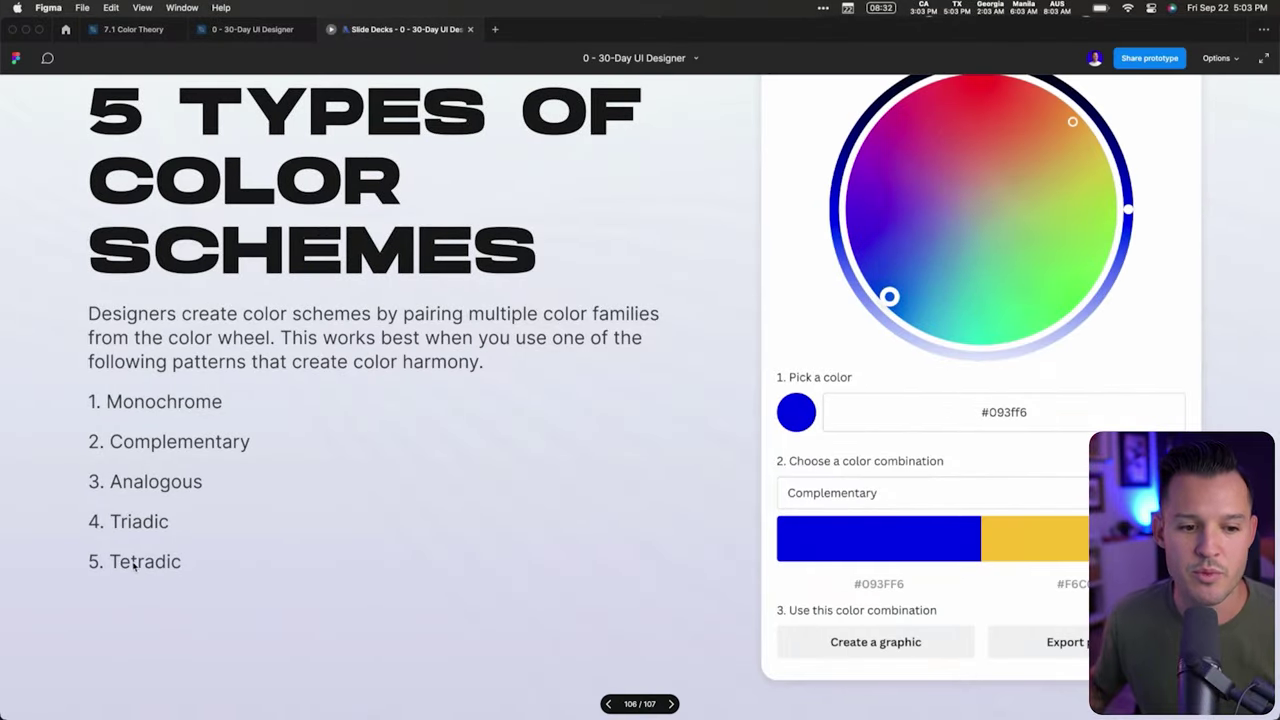
# Step: Return to Chrome and bring up the Adobe Color wheel page
pyautogui.hotkey('ctrl', 'Left')
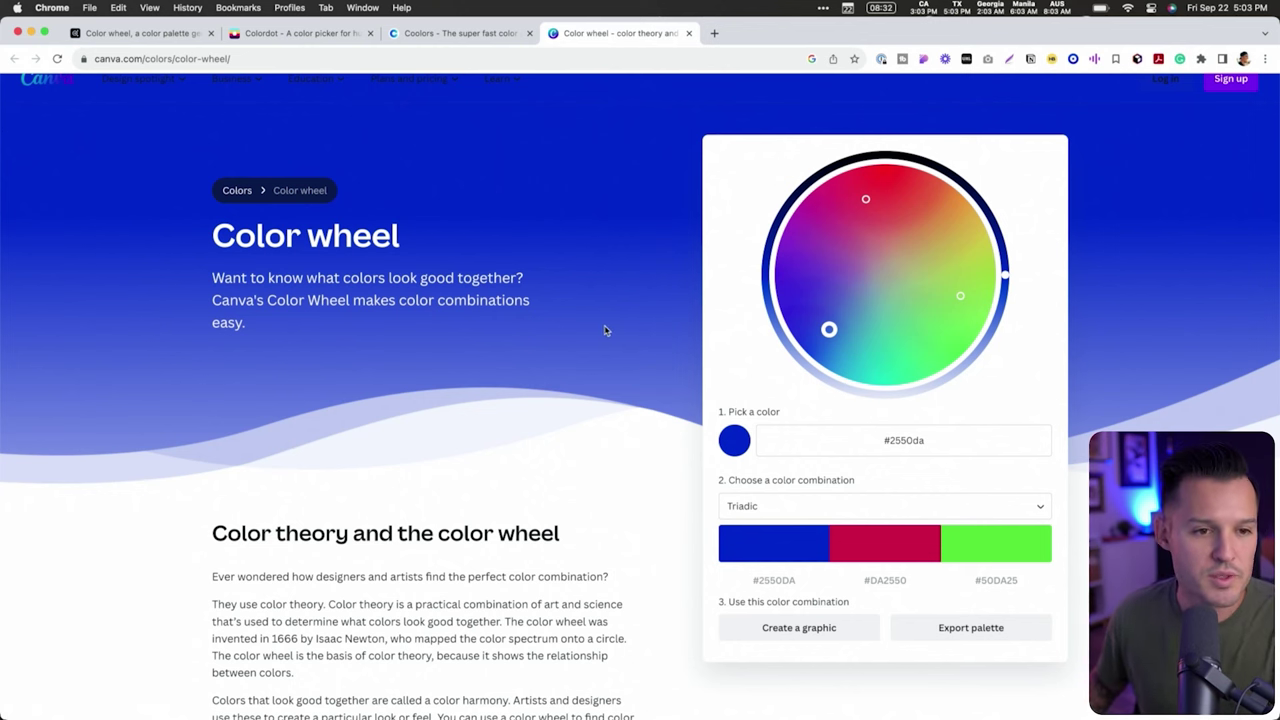
pyautogui.click(137, 34)
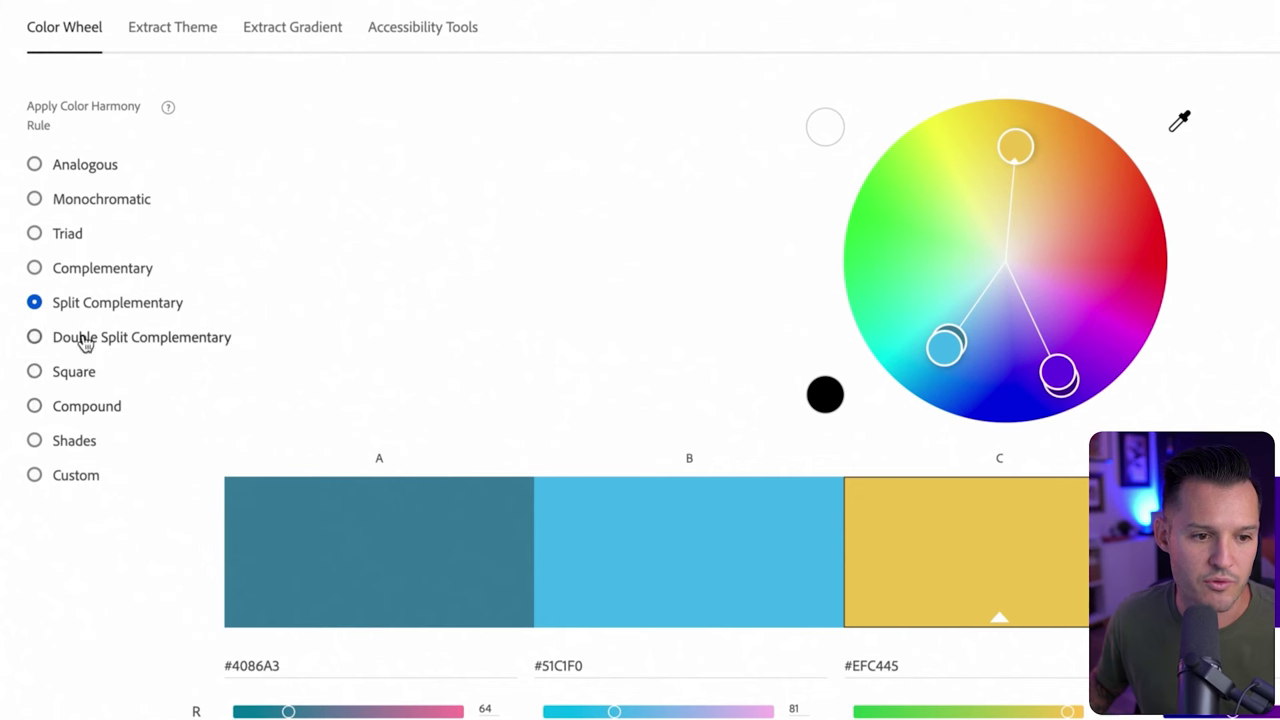
# Step: Apply the Compound harmony rule, rotated to #BDA775, #8A6E2C, #EFCBAB, #72F2E6 and #75BDA2
pyautogui.click(84, 341)
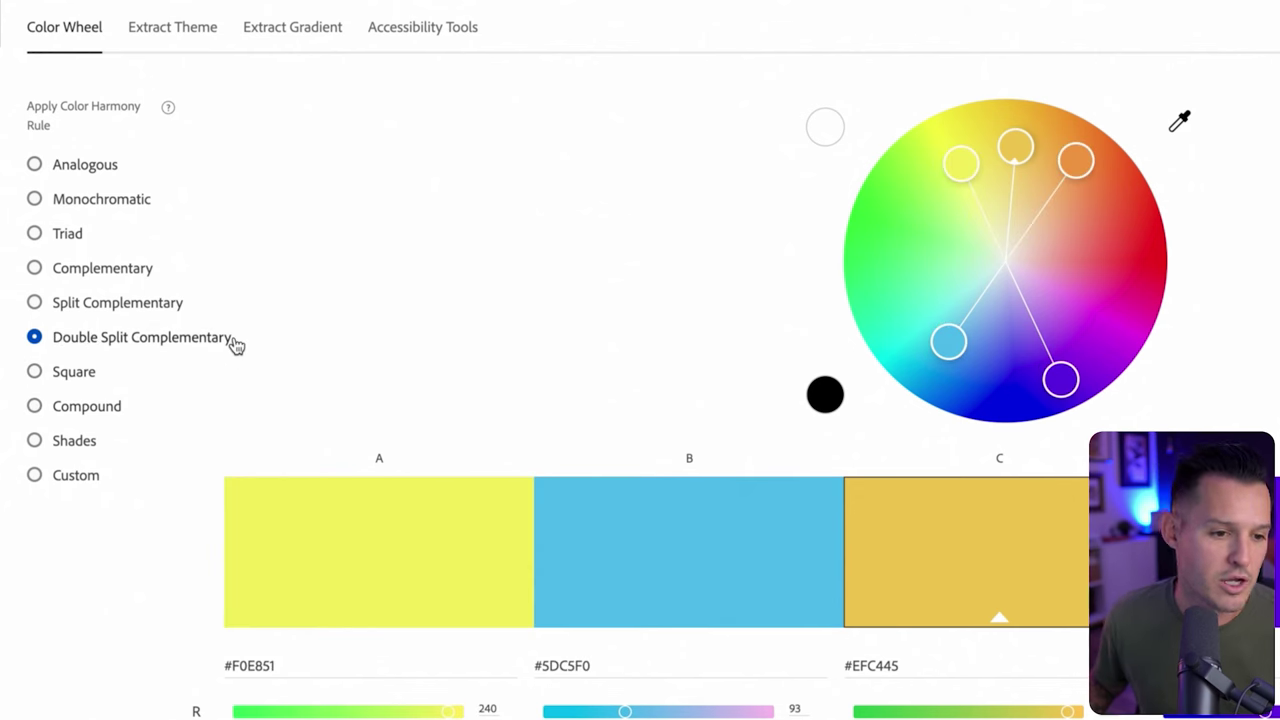
pyautogui.click(65, 375)
pyautogui.click(89, 409)
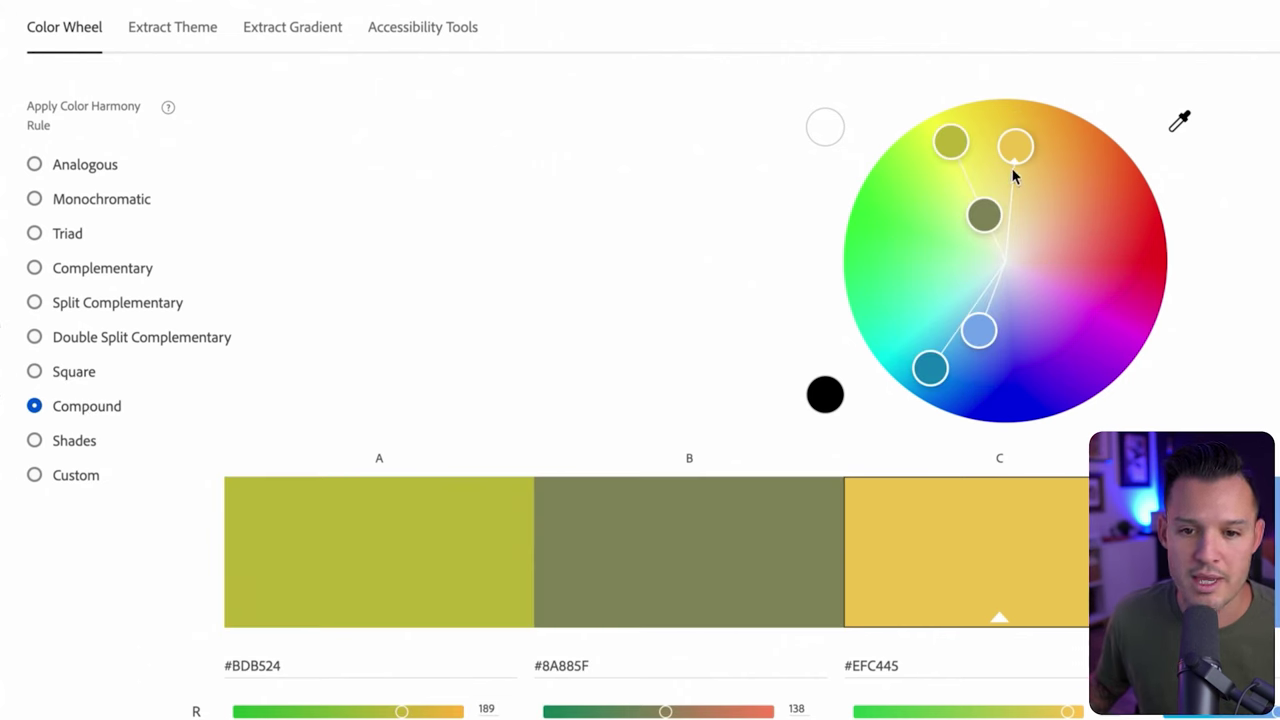
pyautogui.moveTo(1042, 144)
pyautogui.mouseDown()
pyautogui.moveTo(1074, 197)
pyautogui.moveTo(1140, 246)
pyautogui.moveTo(1089, 346)
pyautogui.moveTo(1118, 265)
pyautogui.moveTo(1023, 177)
pyautogui.moveTo(1020, 229)
pyautogui.moveTo(1017, 200)
pyautogui.mouseUp()
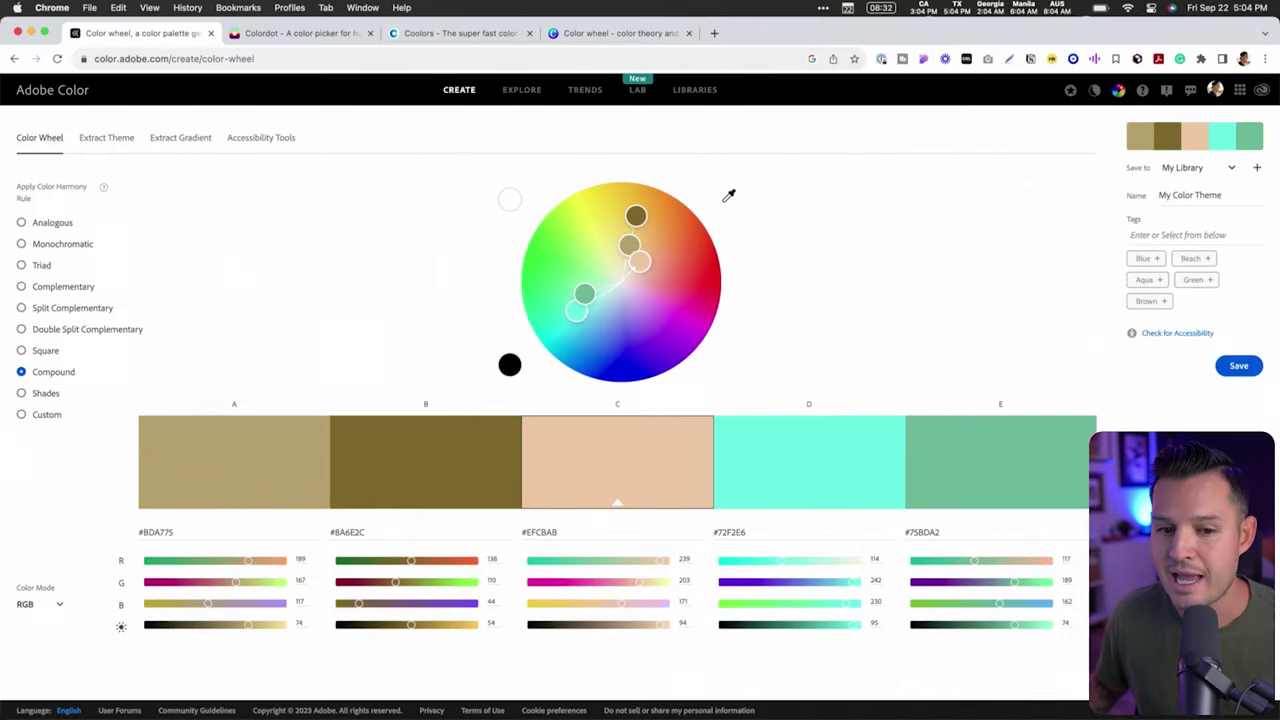
# Step: Advance the Figma presentation to the Color Palette Creation & Inspiration slide
pyautogui.hotkey('ctrl', 'Right')
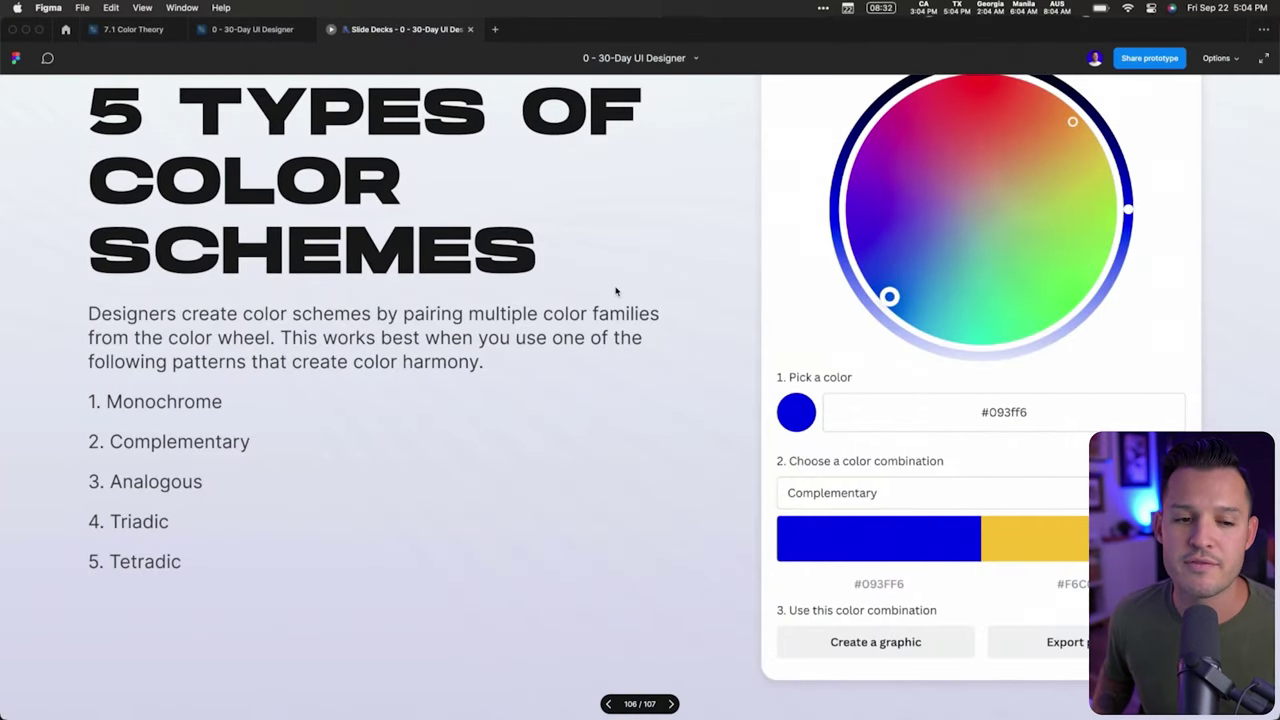
pyautogui.press('Right')
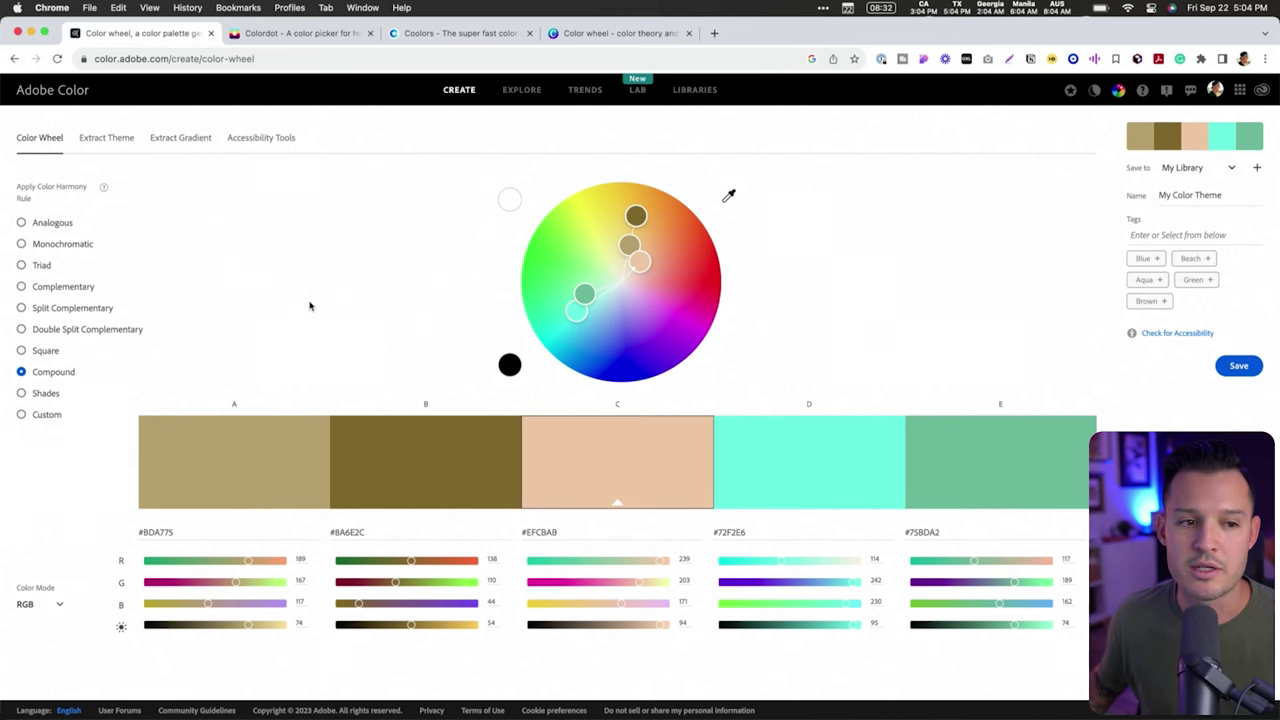
# Step: Move the Canva Color Wheel tab to second position, then show the Colordot picker
pyautogui.click(594, 34)
pyautogui.moveTo(565, 35); pyautogui.dragTo(297, 27)
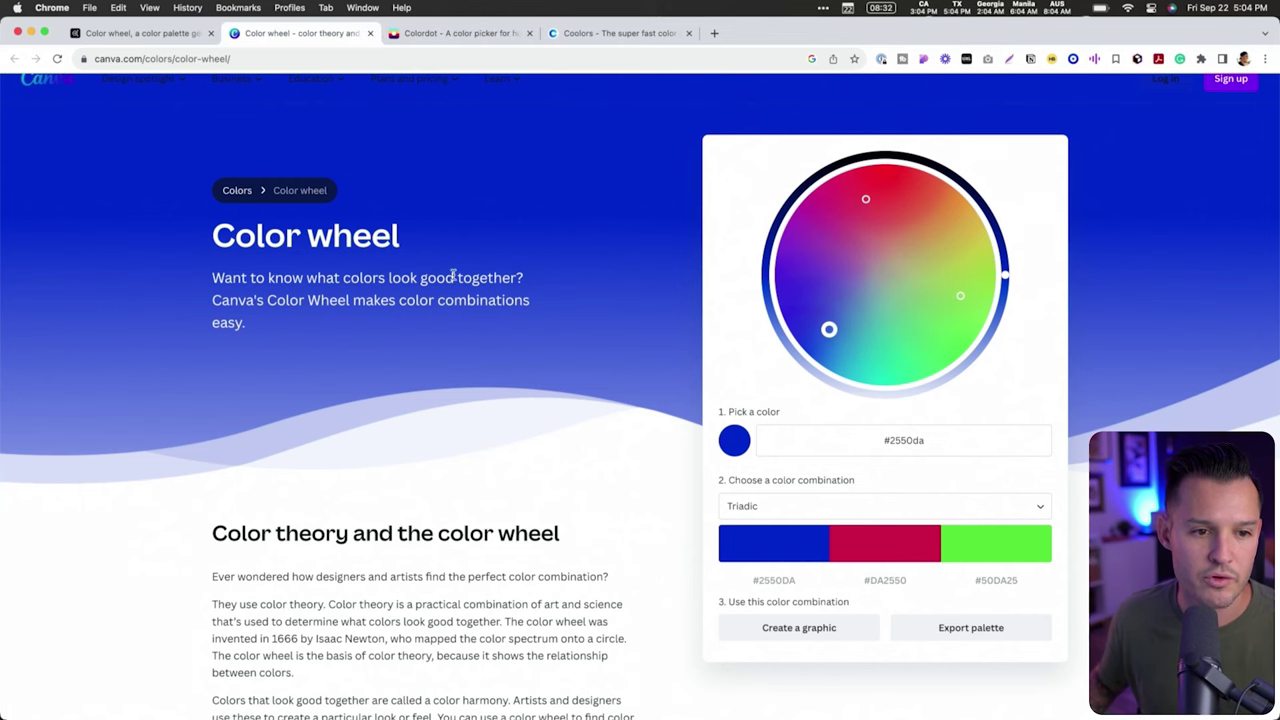
pyautogui.scroll(1, 452, 264)
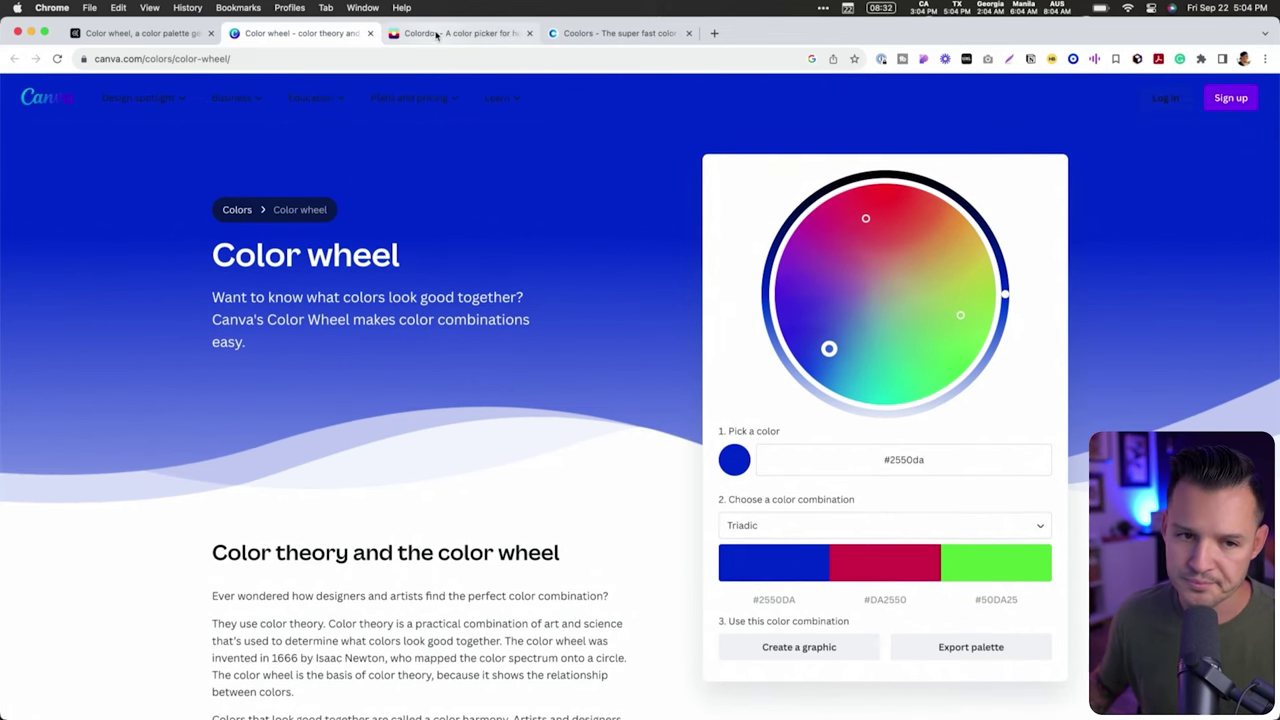
pyautogui.click(438, 34)
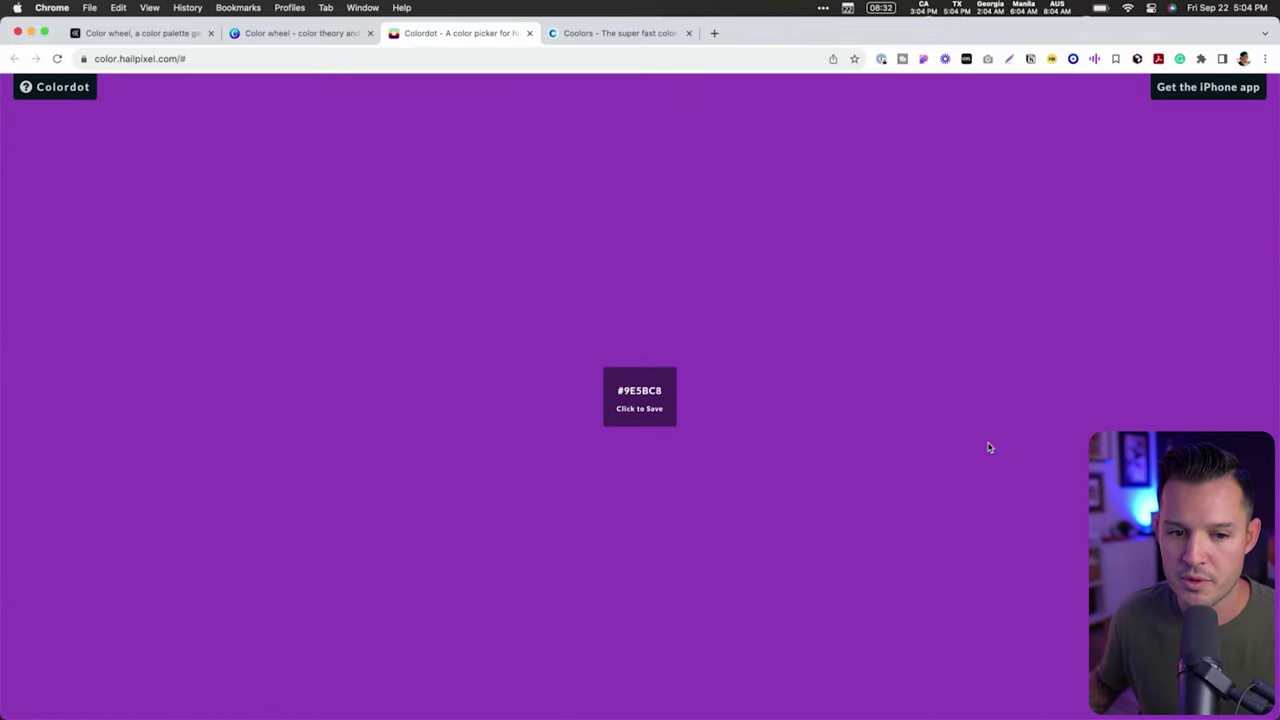
# Step: Save #9E5BC8, #A4B842 and #1C4F3B to the Colordot palette, then go to Coolors
pyautogui.click(988, 447)
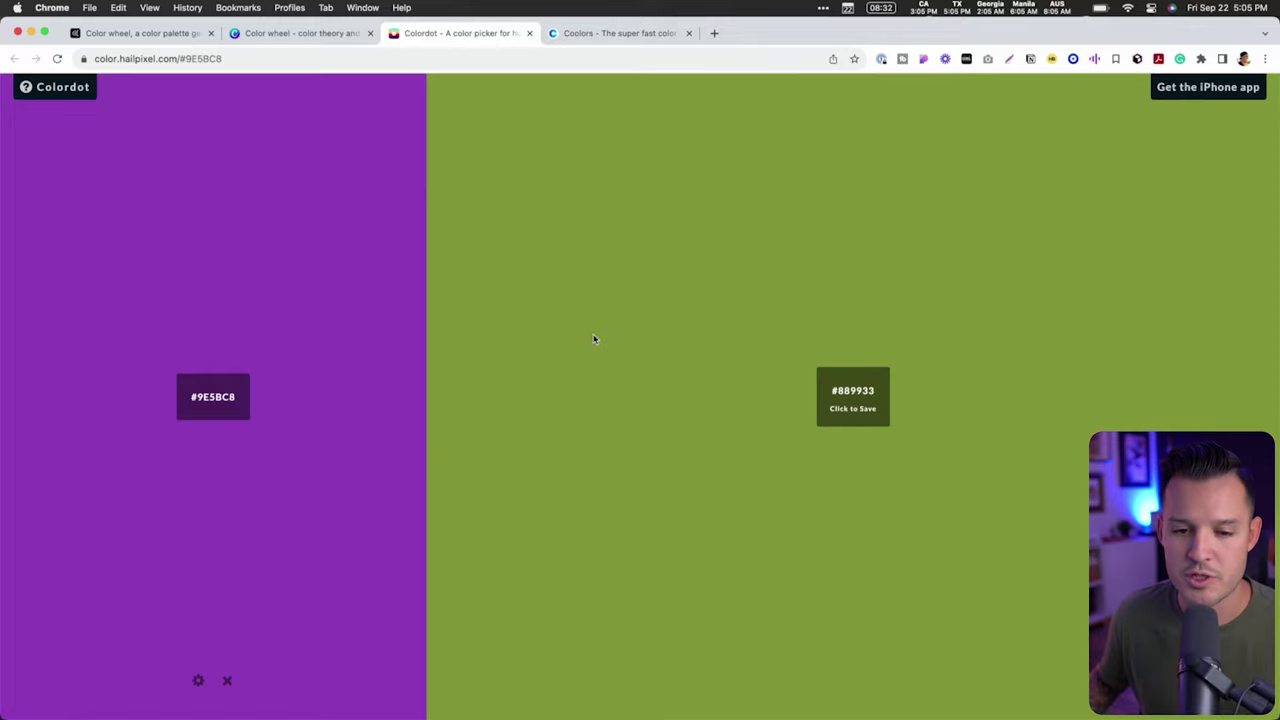
pyautogui.scroll(-5, 594, 397)
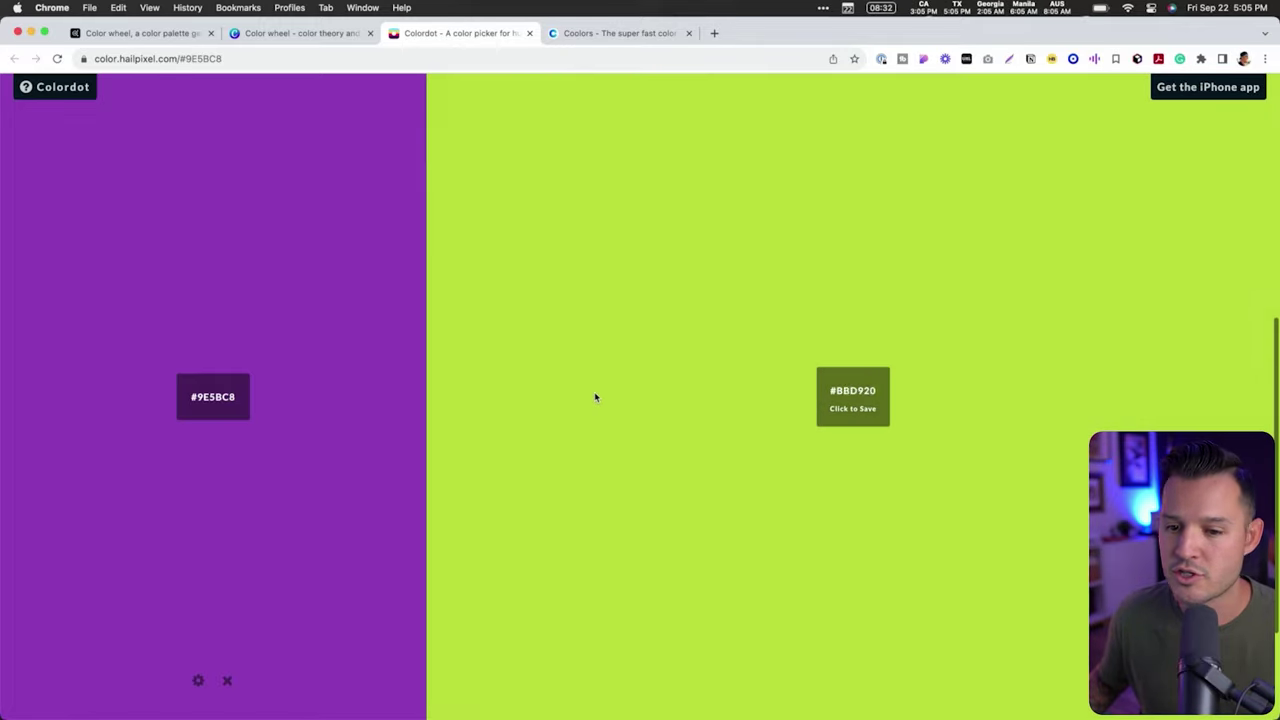
pyautogui.scroll(10, 594, 397)
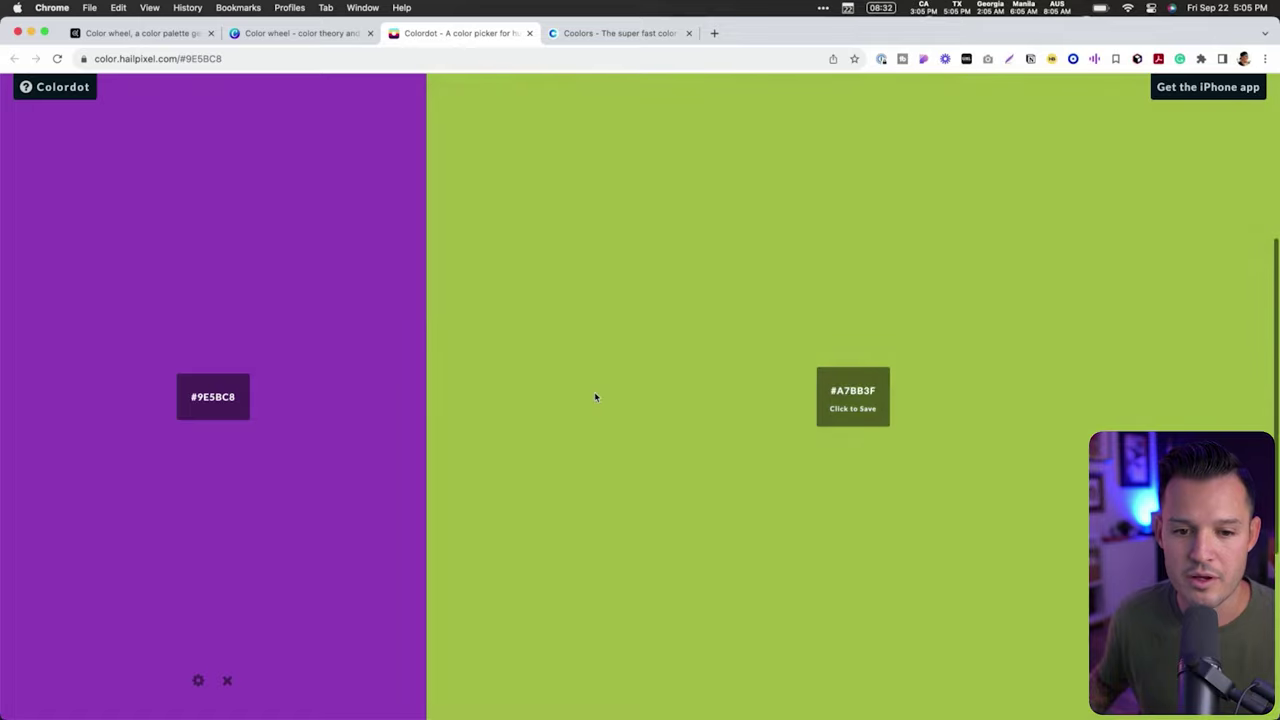
pyautogui.scroll(2, 594, 397)
pyautogui.scroll(-10, 594, 397)
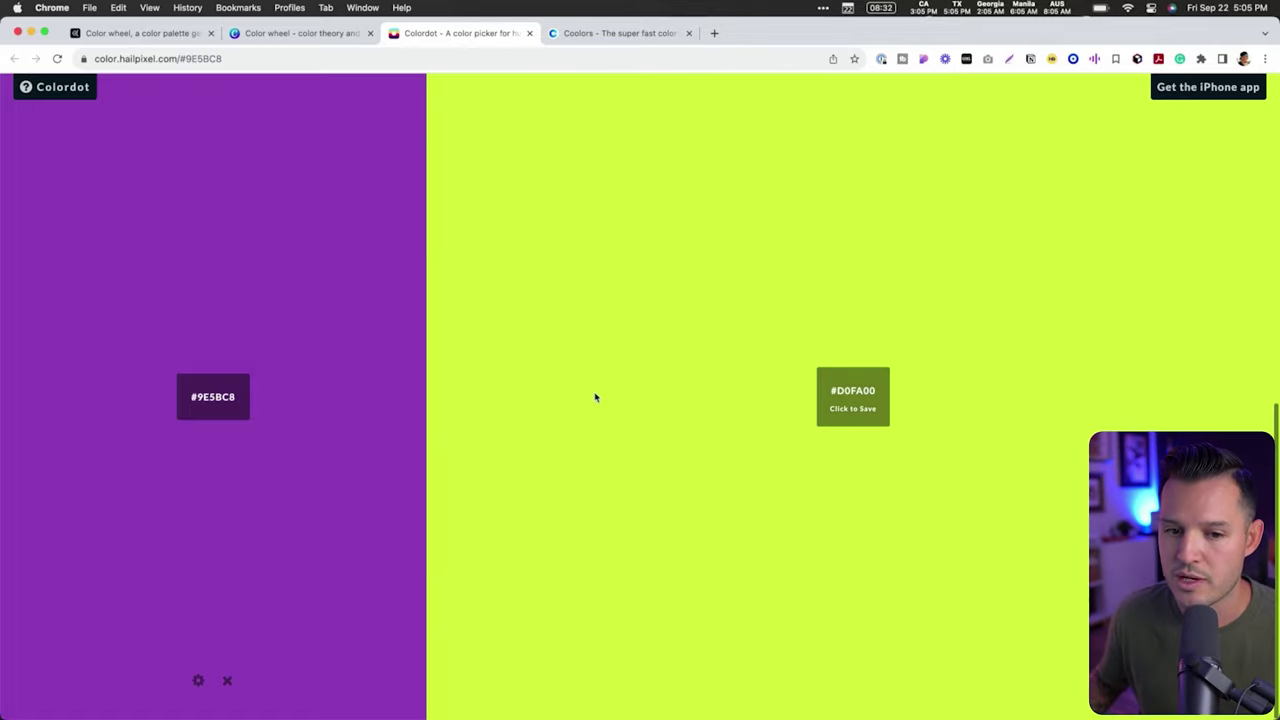
pyautogui.scroll(3, 594, 397)
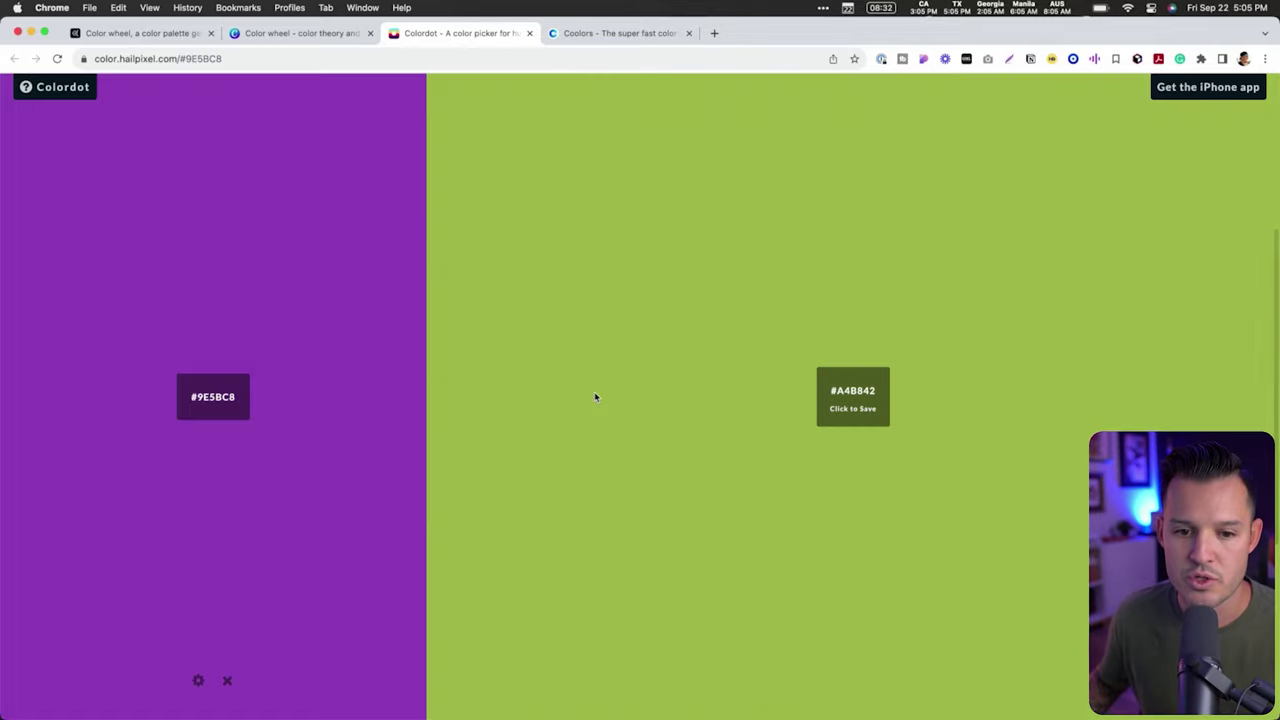
pyautogui.click(594, 397)
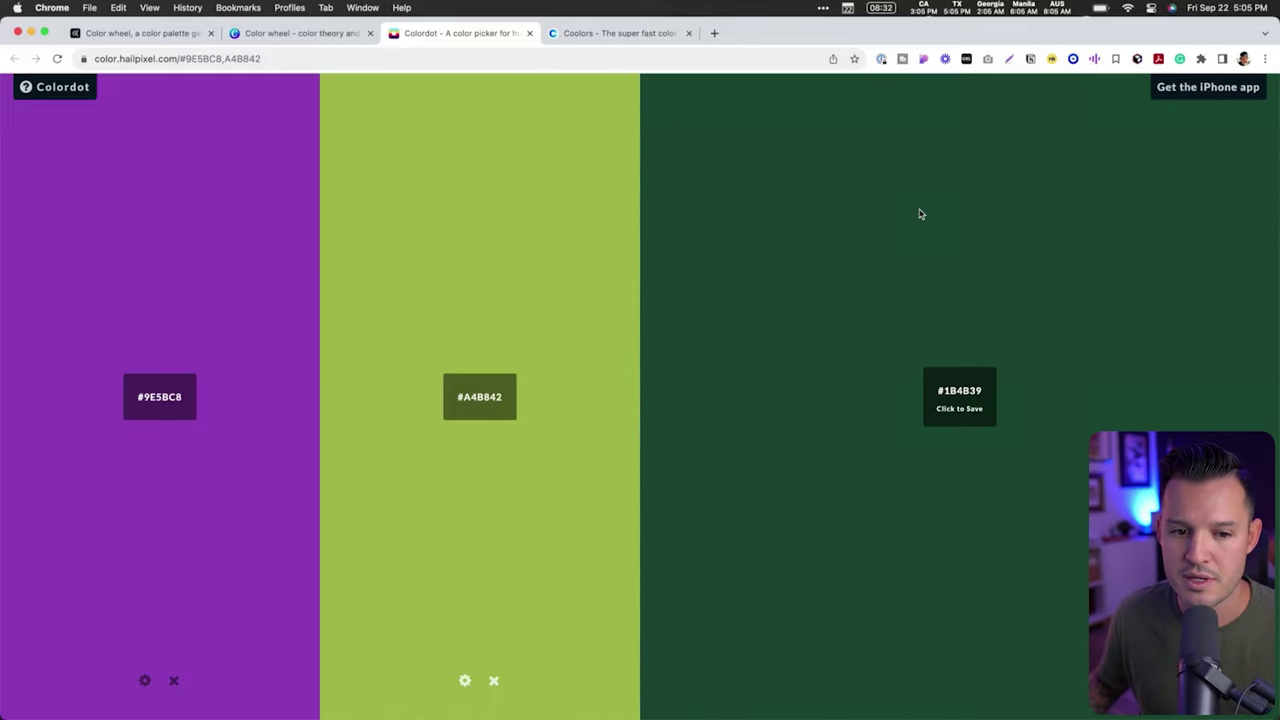
pyautogui.click(921, 214)
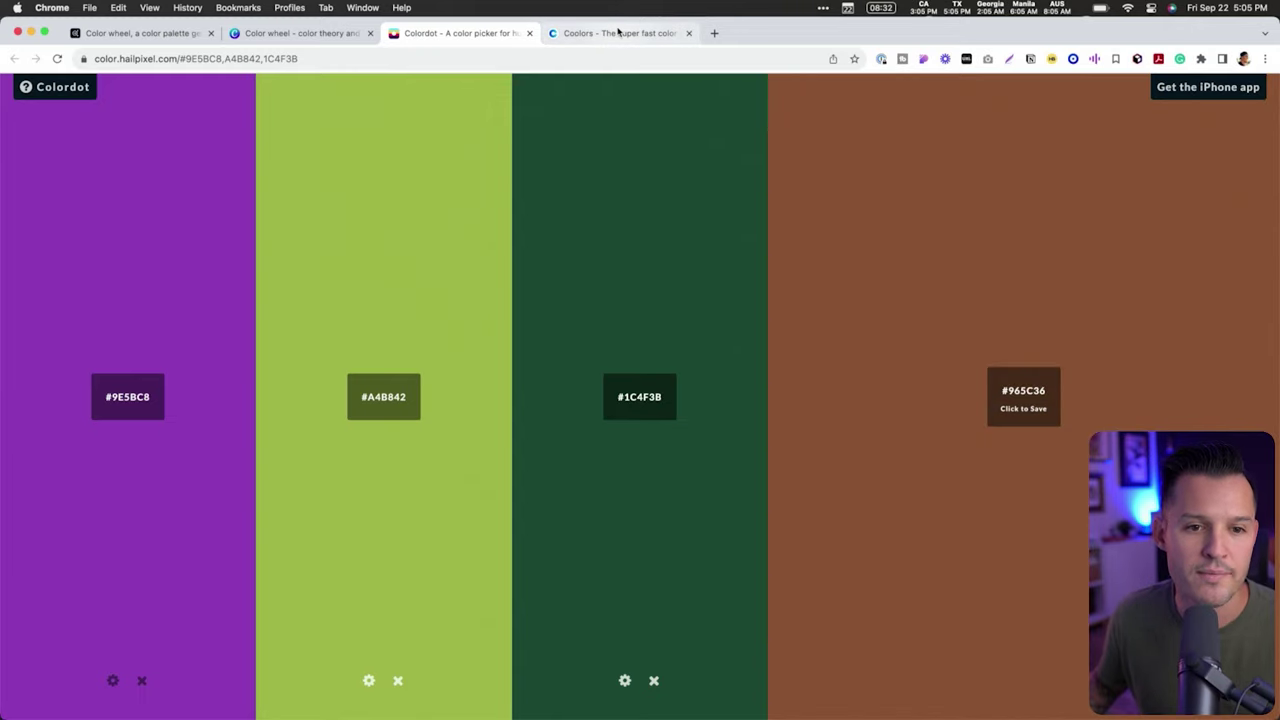
pyautogui.click(618, 35)
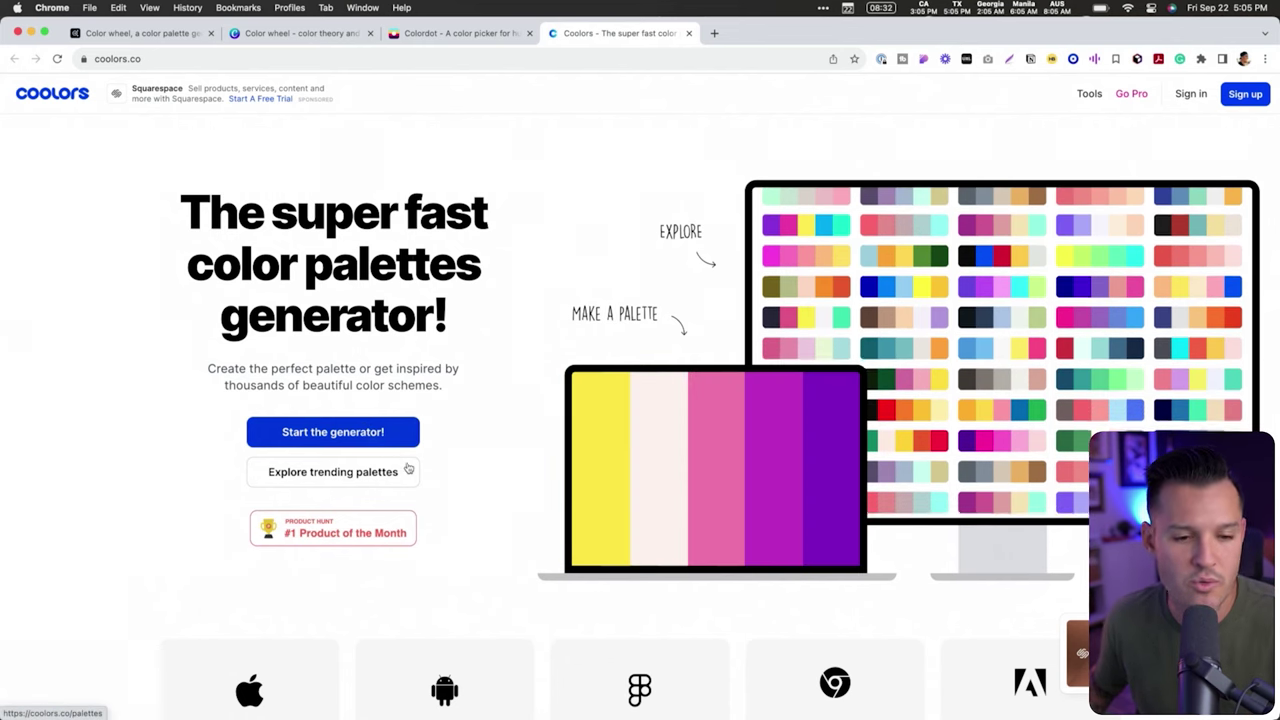
# Step: Open Coolors' trending palettes and filter them by the Organic tag
pyautogui.click(379, 475)
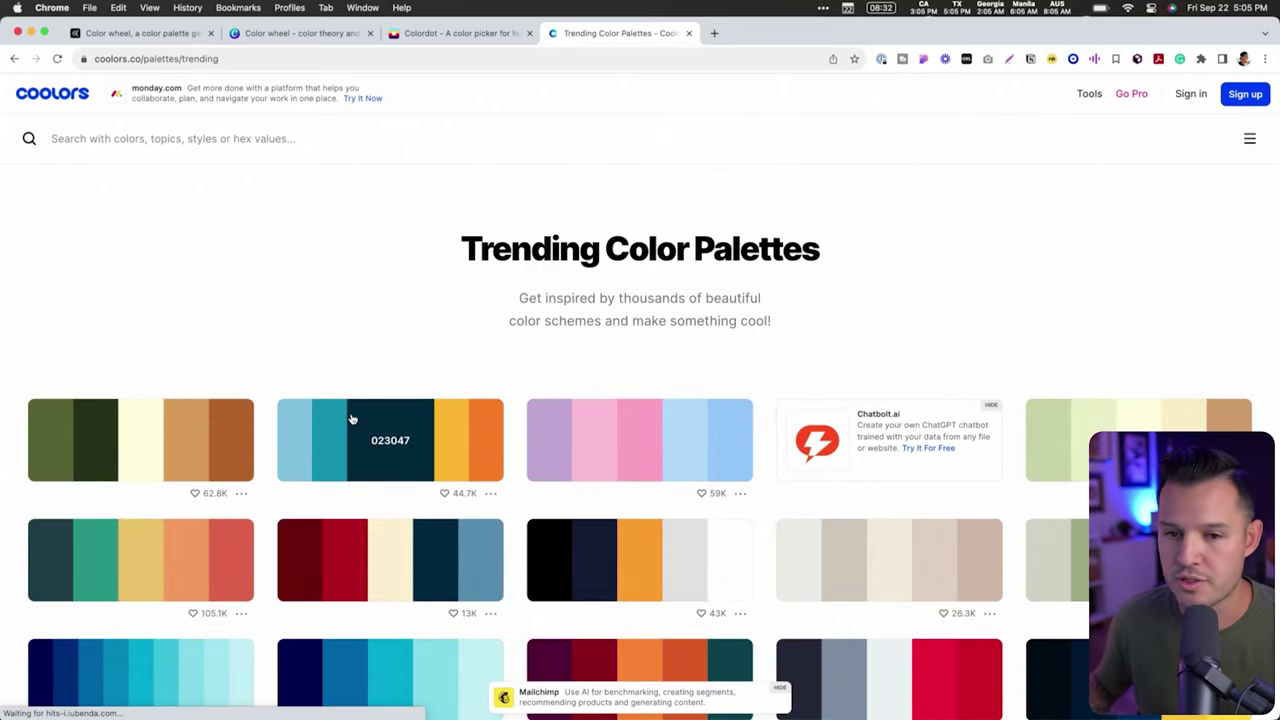
pyautogui.scroll(-3, 363, 329)
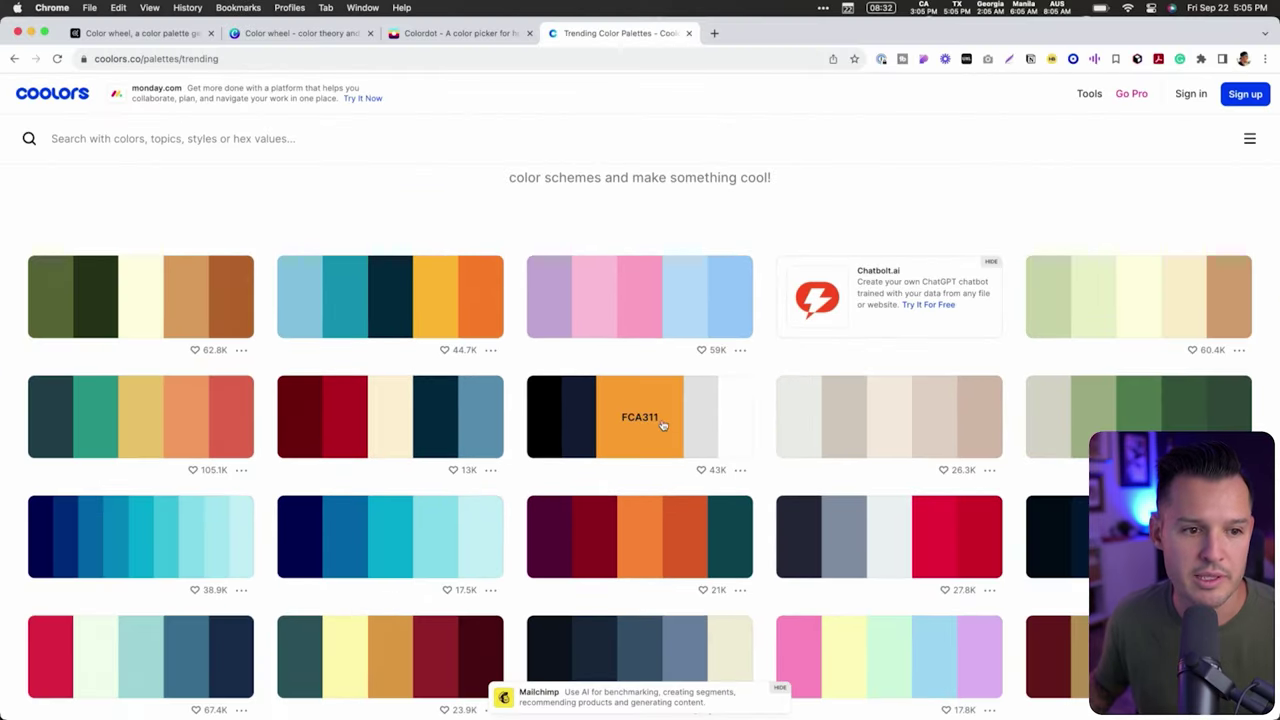
pyautogui.click(130, 137)
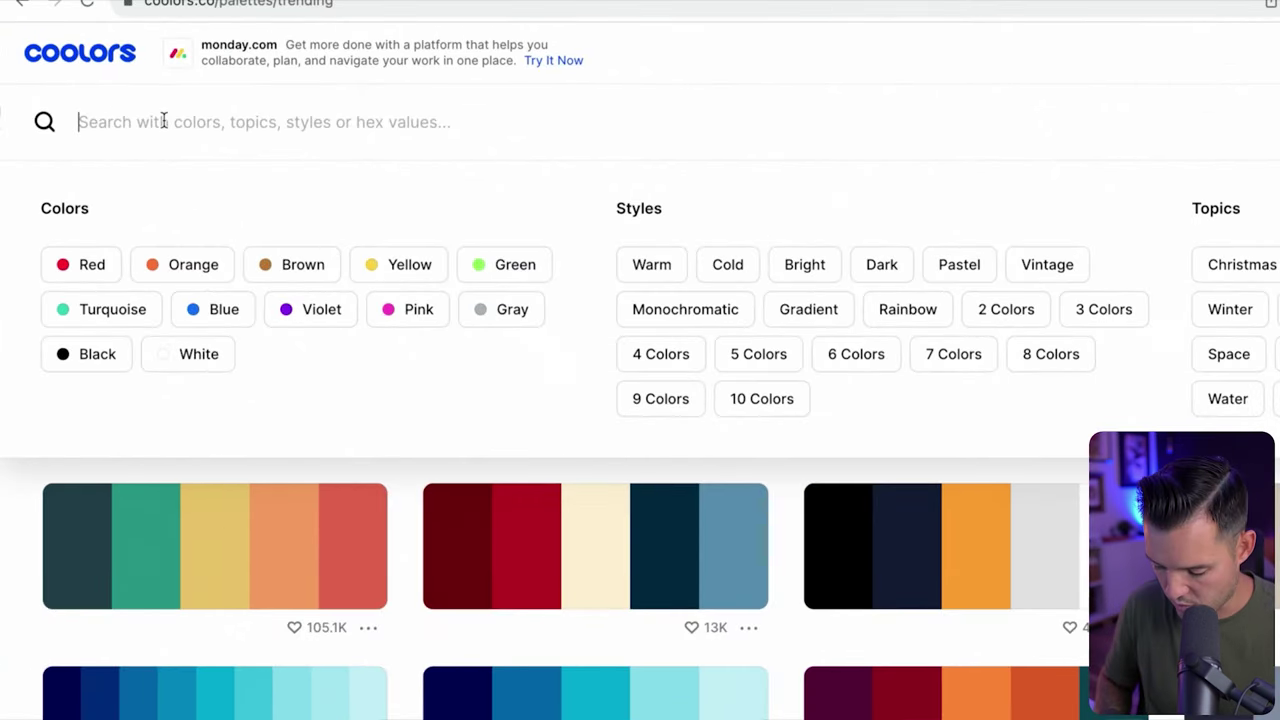
pyautogui.write('c')
pyautogui.press('Return')
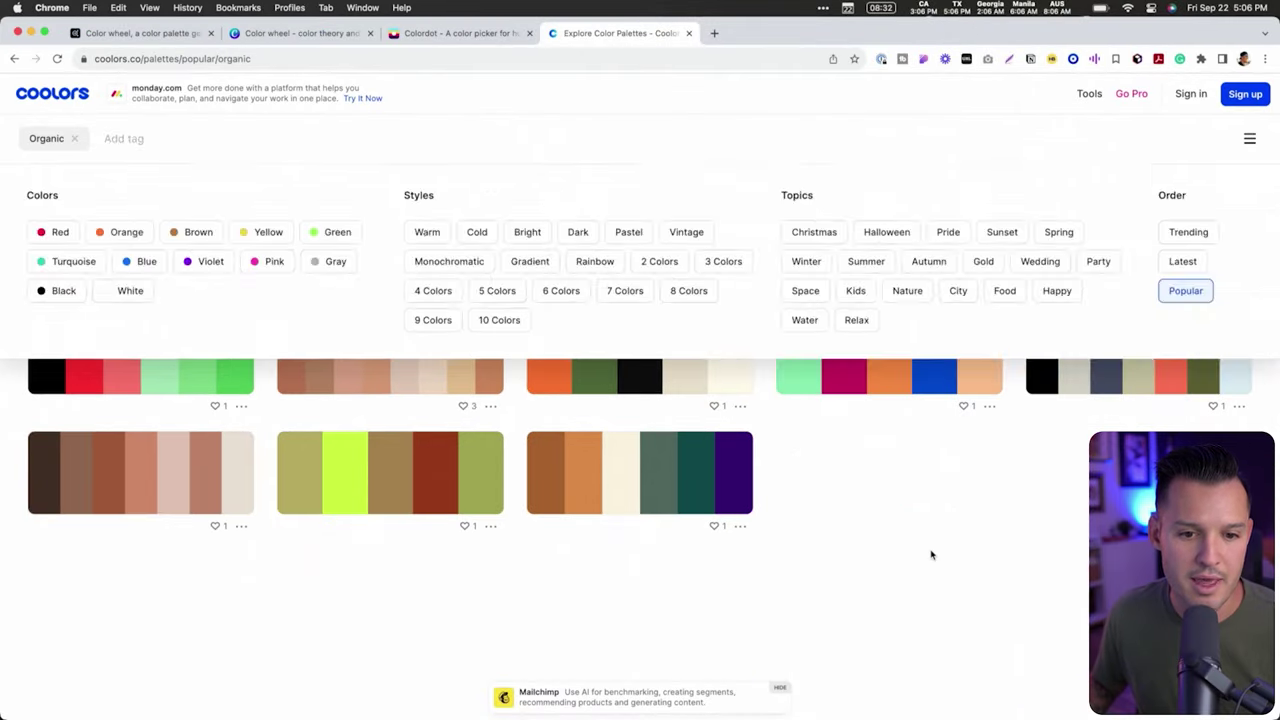
pyautogui.click(930, 555)
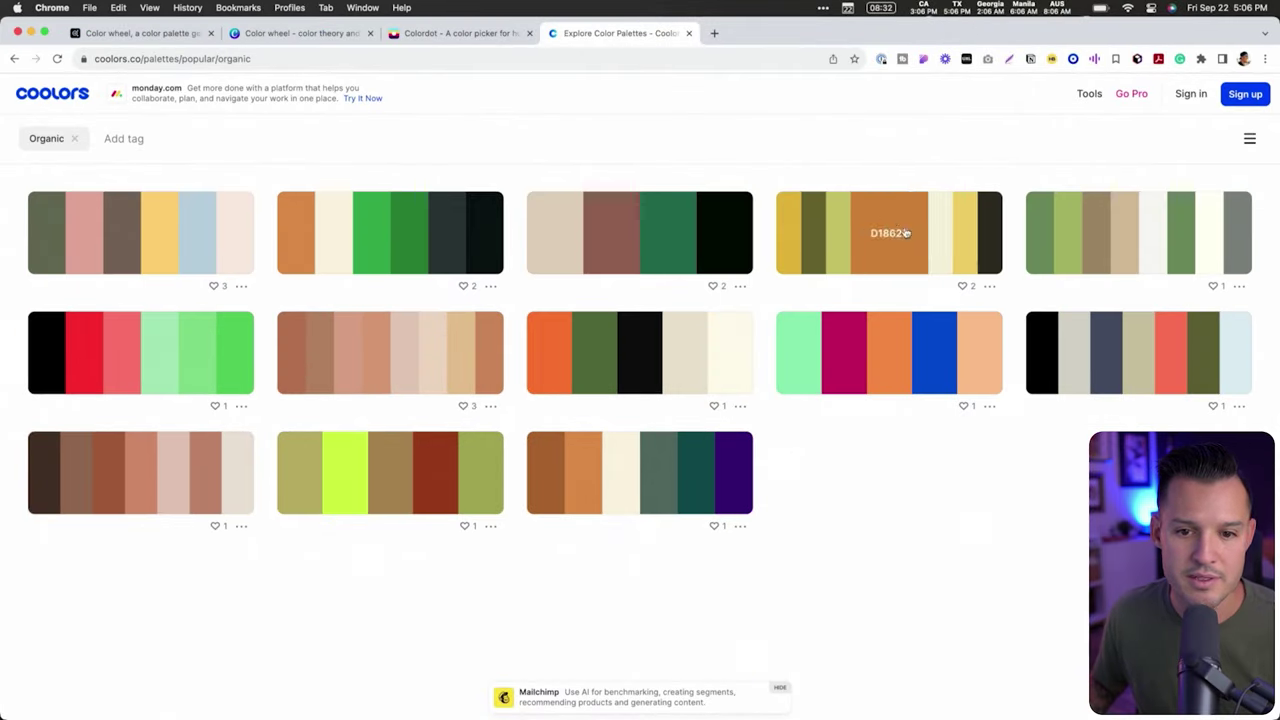